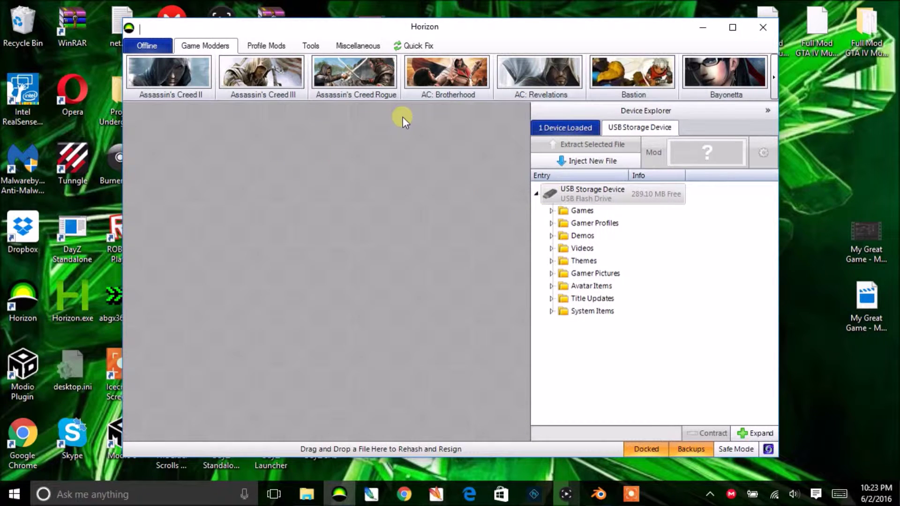
# Open the Xbox 360 Theme Creator from Horizon's Tools, then minimize Horizon to the taskbar.
pyautogui.click(267, 47)
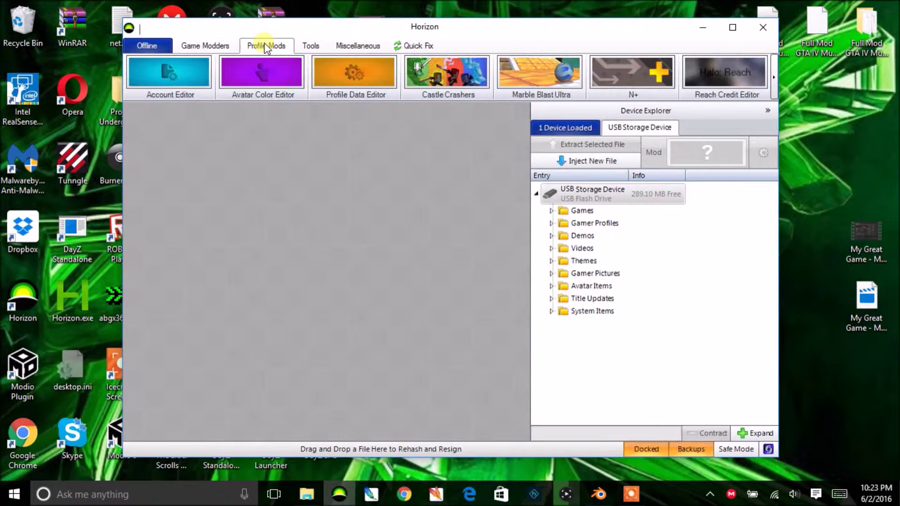
pyautogui.click(298, 47)
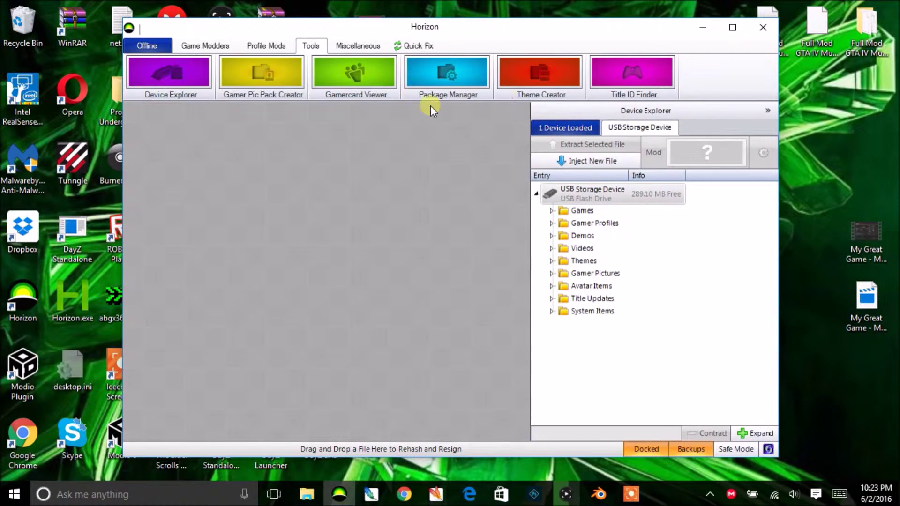
pyautogui.click(552, 77)
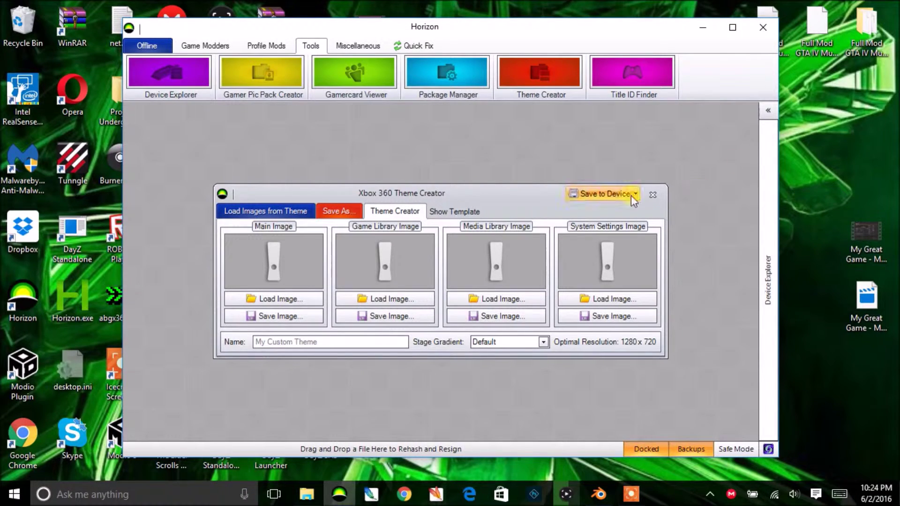
pyautogui.click(704, 28)
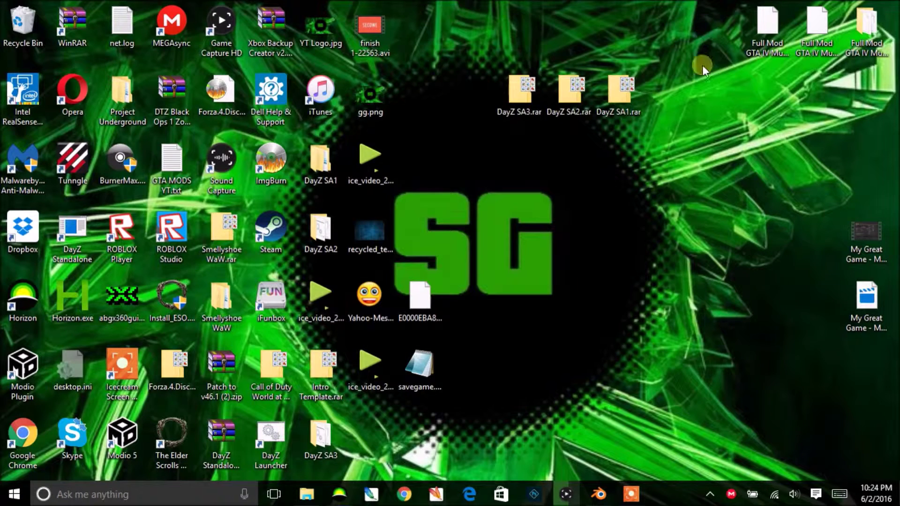
# Launch Google Chrome from the taskbar to a New Tab page.
pyautogui.click(406, 493)
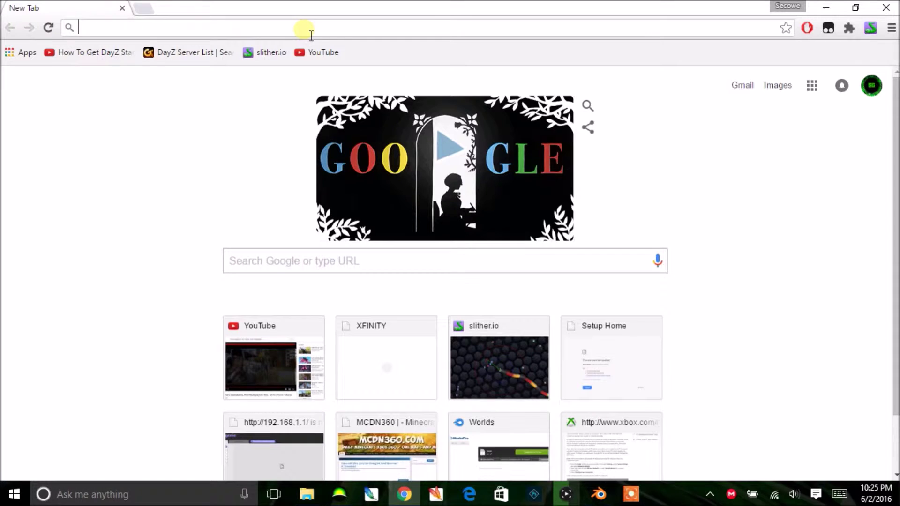
# Search the web for 'pixlr' and open the Pixlr.com photo editor site.
pyautogui.write('pixlrpix')
pyautogui.press('BackSpace')
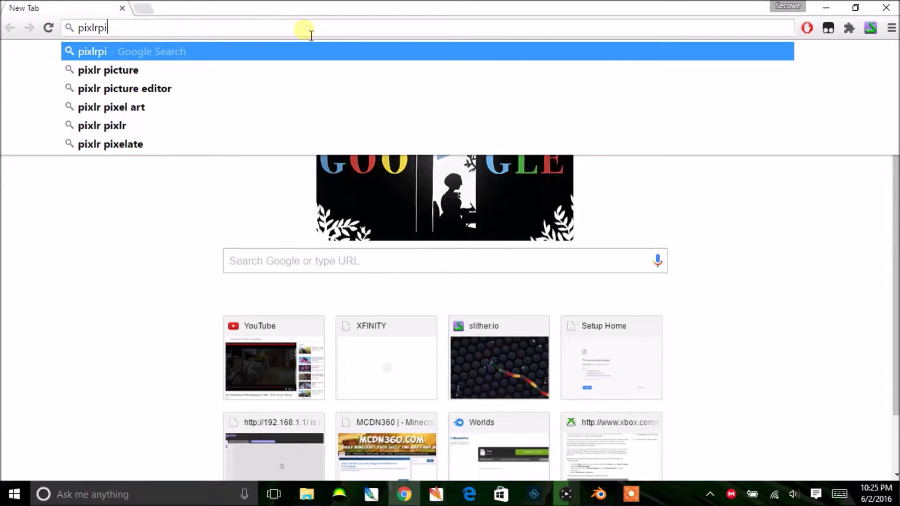
pyautogui.press('BackSpace')
pyautogui.press('BackSpace')
pyautogui.press('BackSpace')
pyautogui.write('r')
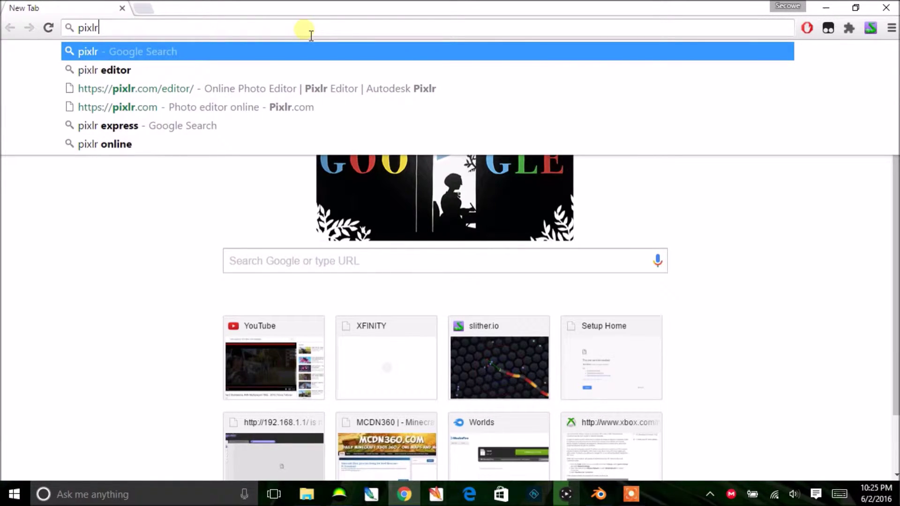
pyautogui.press('Return')
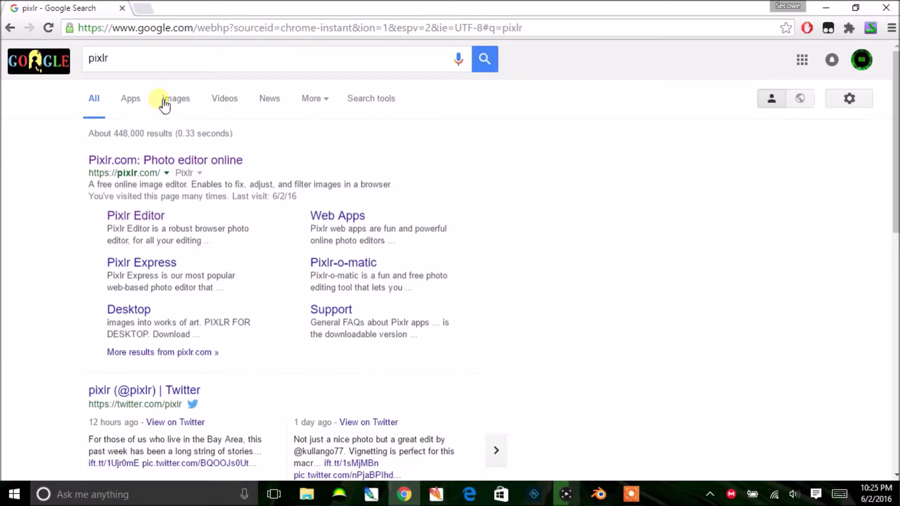
pyautogui.click(191, 161)
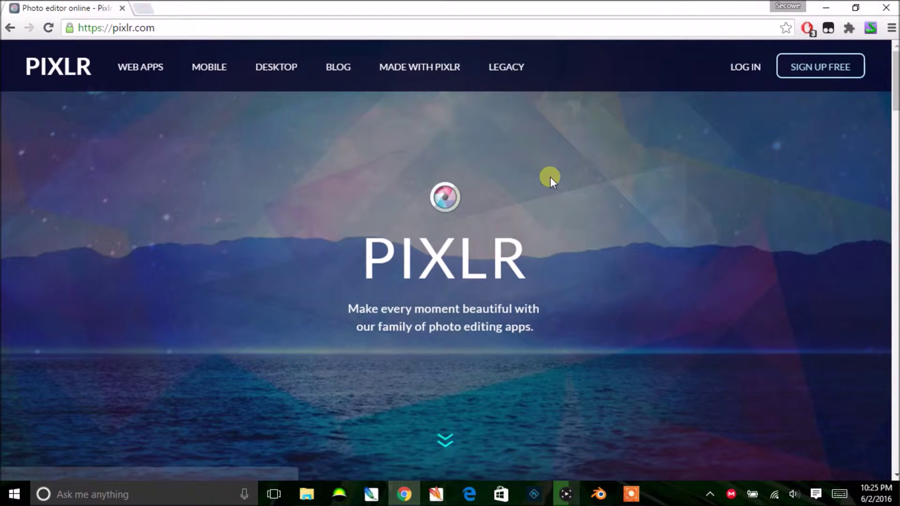
# Launch the Pixlr Editor web app from further down the page.
pyautogui.scroll(-1, 550, 176)
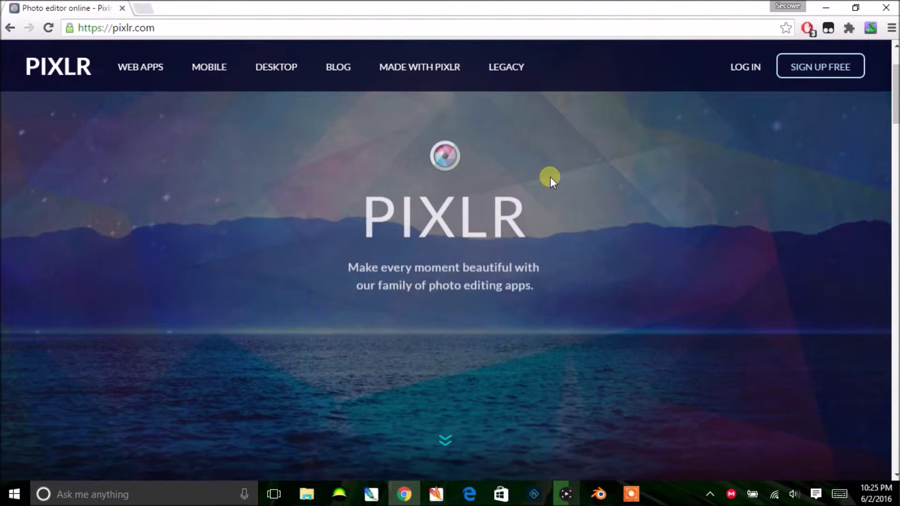
pyautogui.scroll(-2, 550, 176)
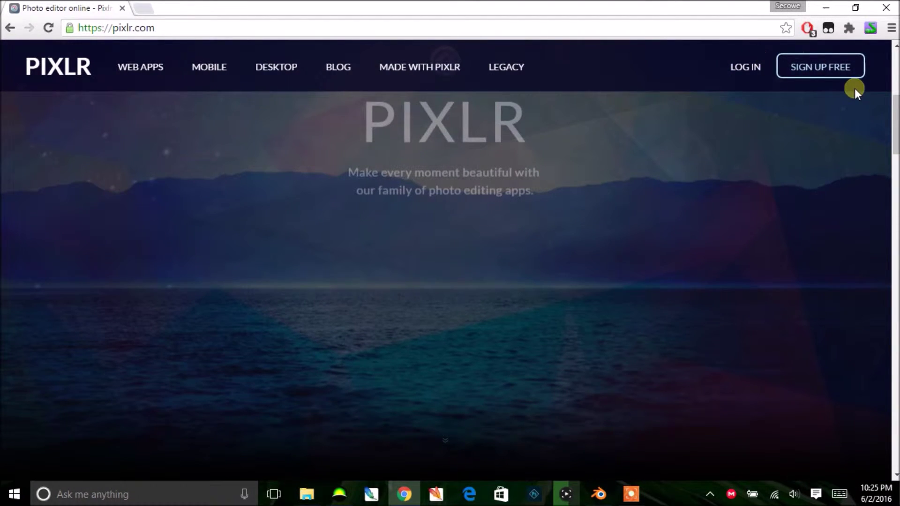
pyautogui.moveTo(896, 124); pyautogui.dragTo(880, 188)
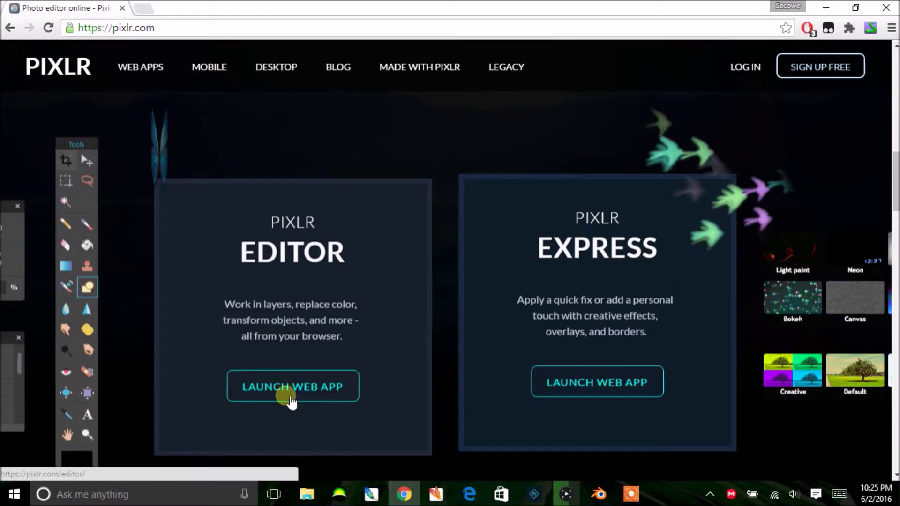
pyautogui.click(307, 385)
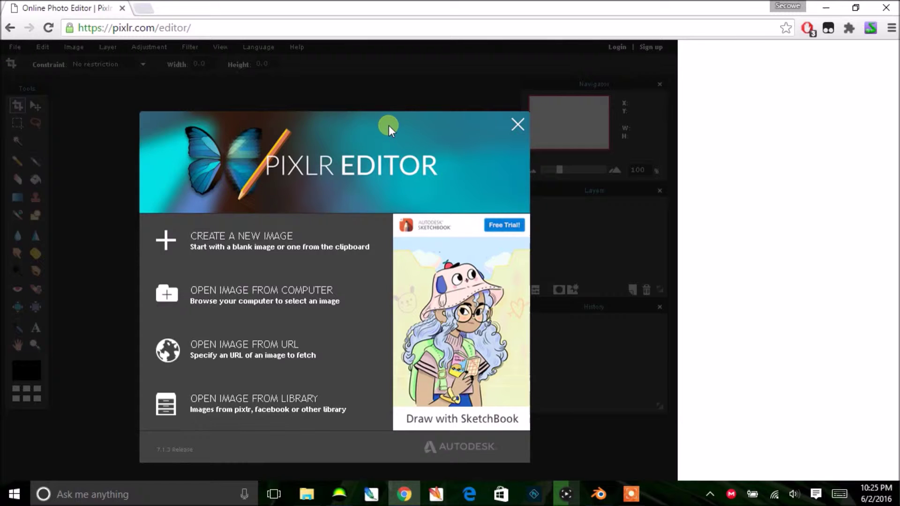
# Once Pixlr Editor has loaded, open a second blank Chrome tab beside it.
pyautogui.click(143, 9)
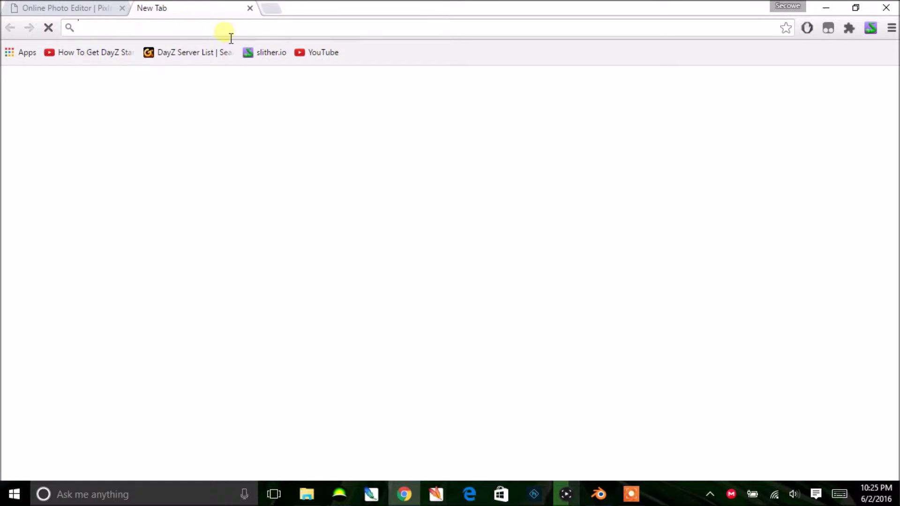
# Search Google Images for backgrounds and scroll through the results.
pyautogui.write('backgrounds')
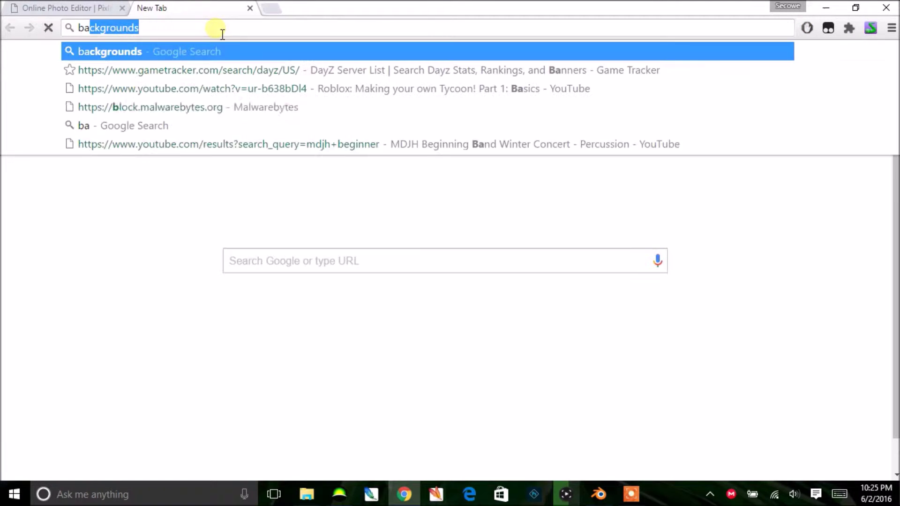
pyautogui.press('Return')
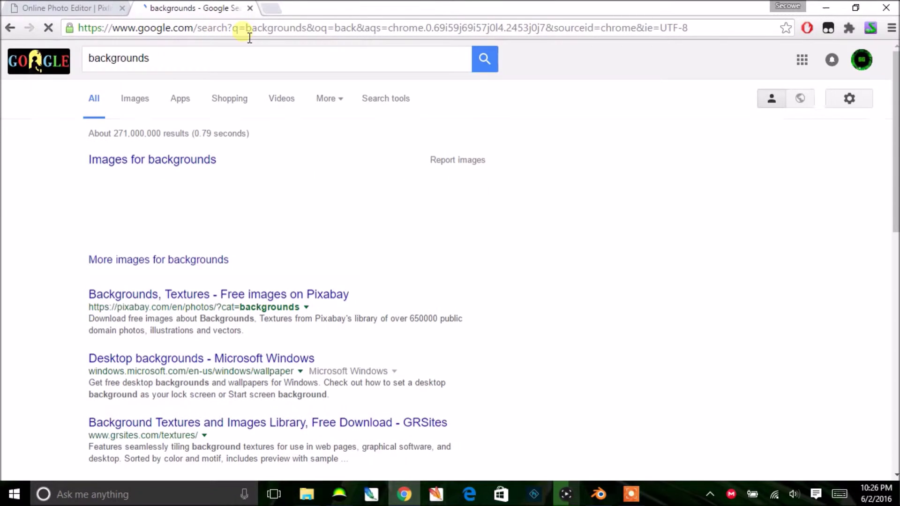
pyautogui.click(146, 104)
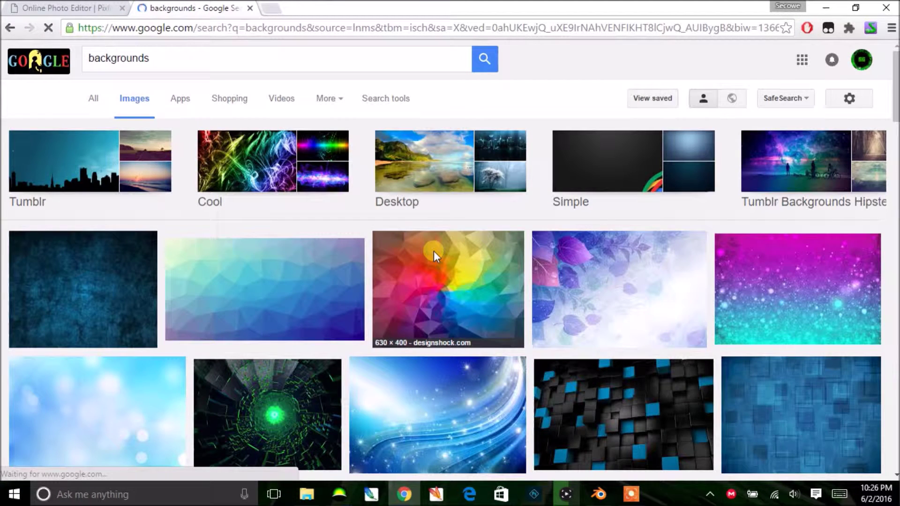
pyautogui.scroll(-3, 434, 251)
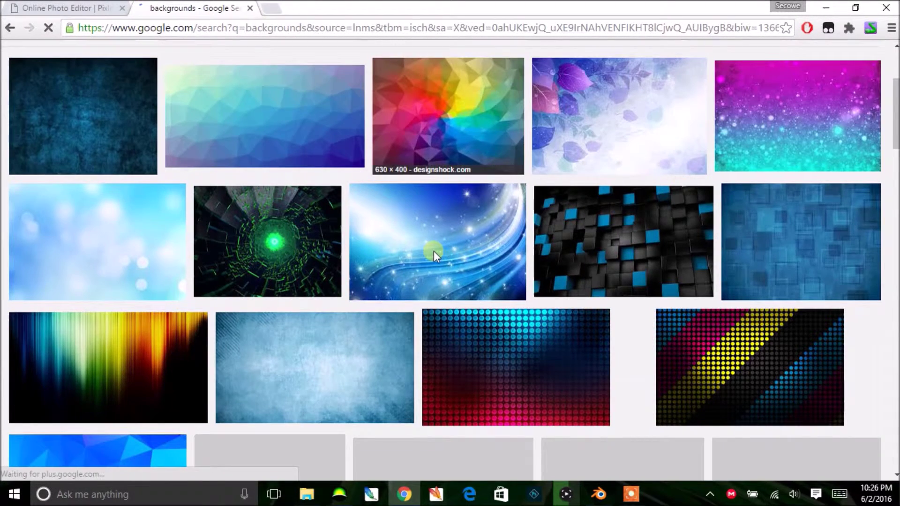
pyautogui.scroll(-7, 434, 252)
pyautogui.scroll(-4, 438, 258)
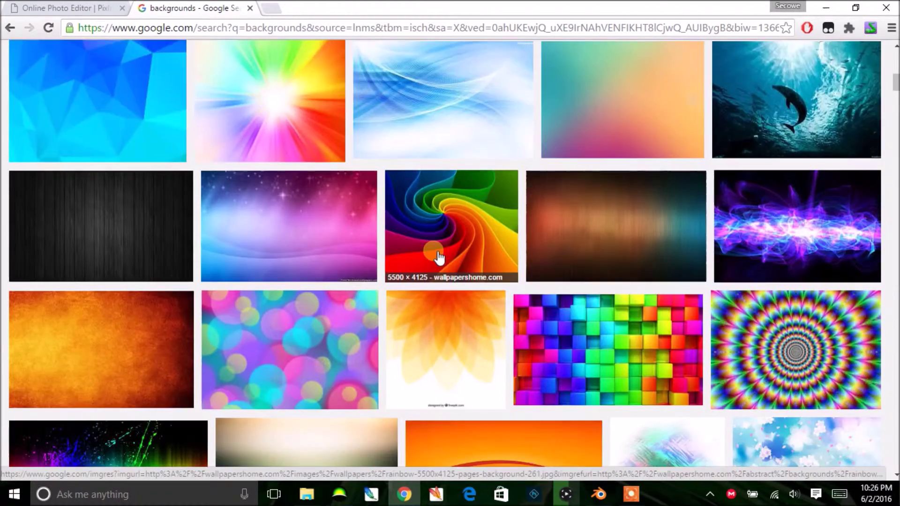
pyautogui.scroll(-8, 437, 256)
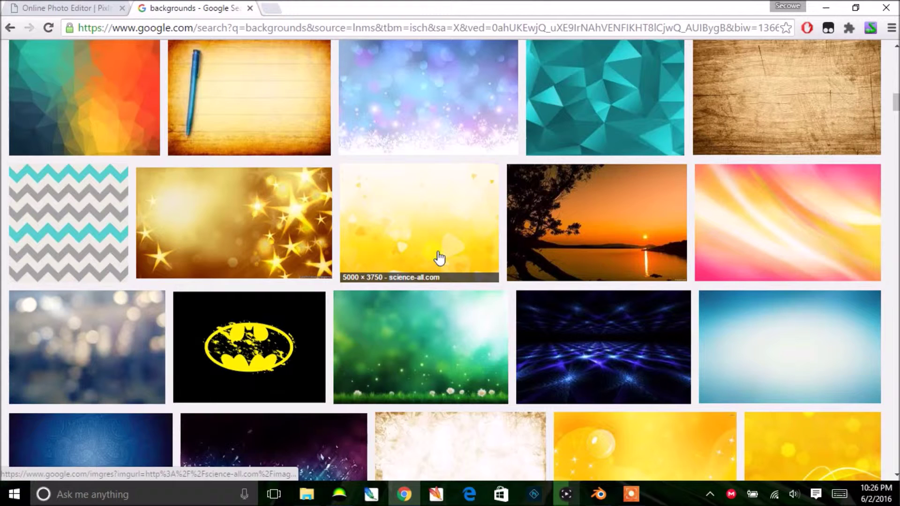
pyautogui.scroll(-1, 438, 255)
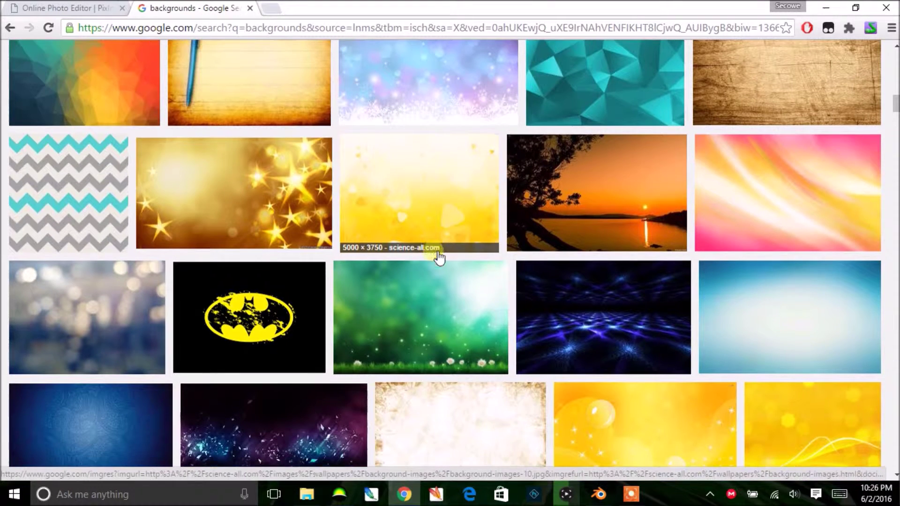
# Save the Batman logo image to the Desktop as Comics-Batman-Background.jpg, then return to Pixlr.
pyautogui.click(241, 333)
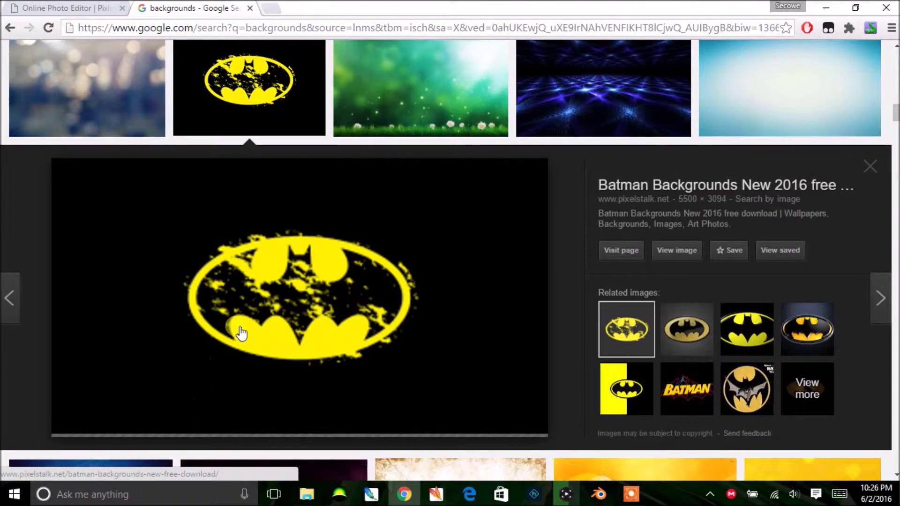
pyautogui.rightClick(347, 233)
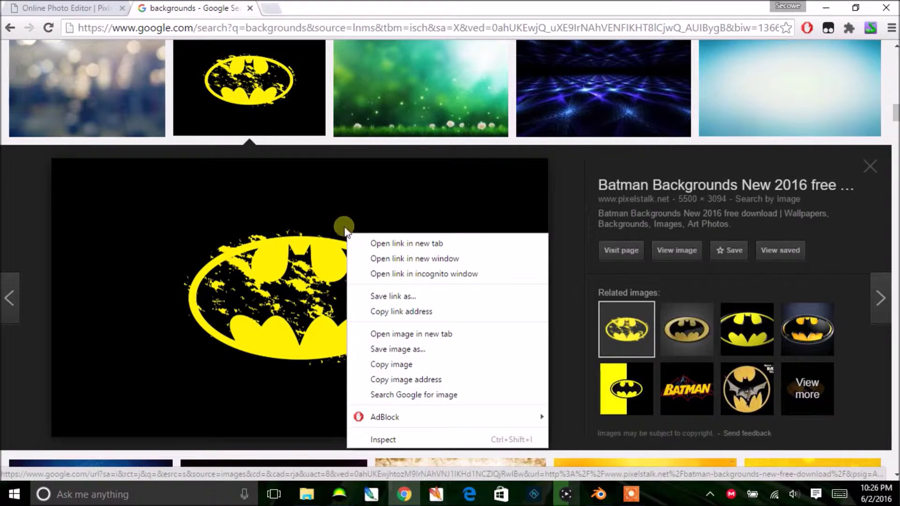
pyautogui.click(431, 349)
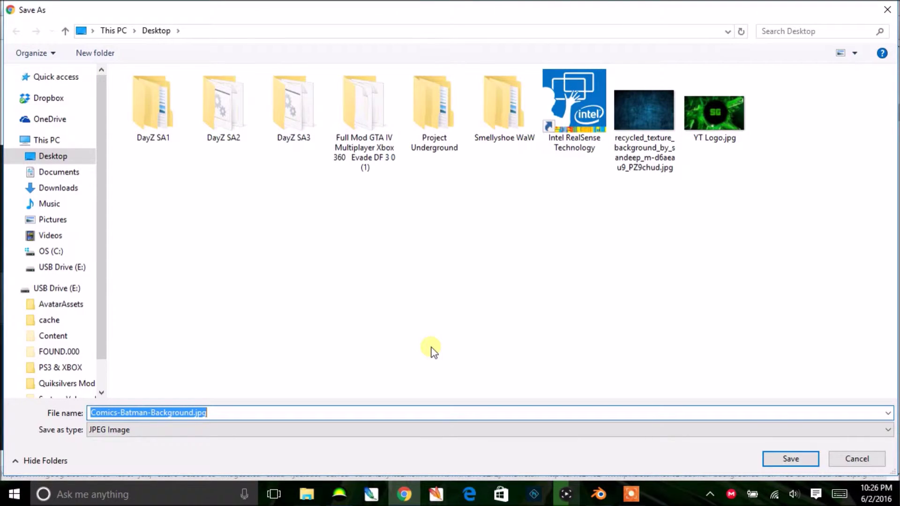
pyautogui.click(792, 458)
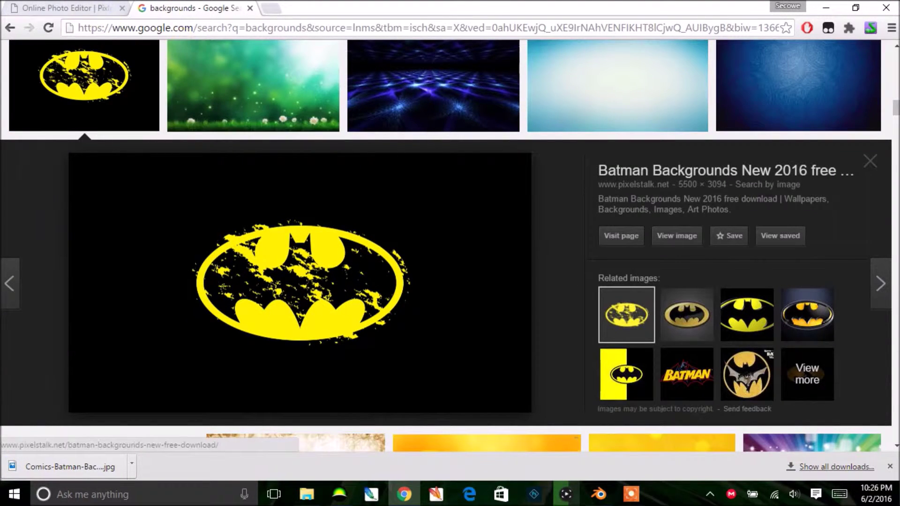
pyautogui.click(66, 8)
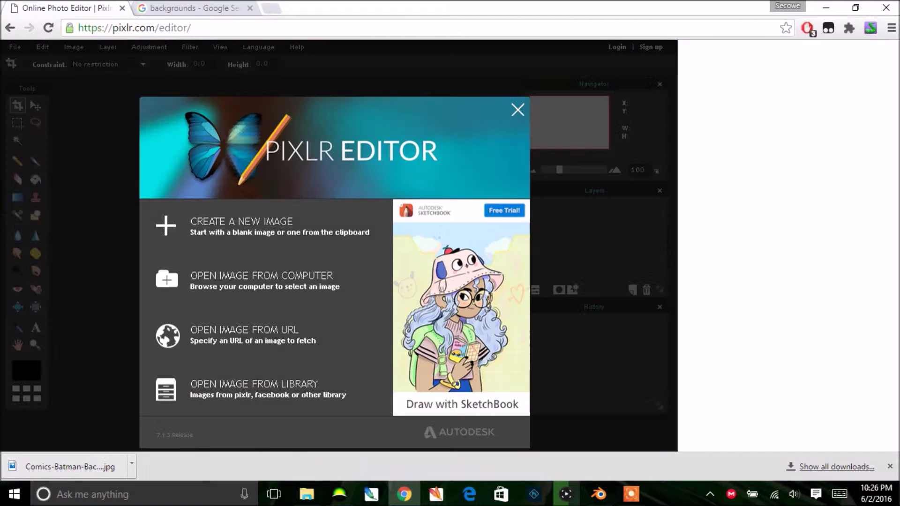
# Open Comics-Batman-Background.jpg from the computer in Pixlr, then return to the Google search tab.
pyautogui.click(265, 276)
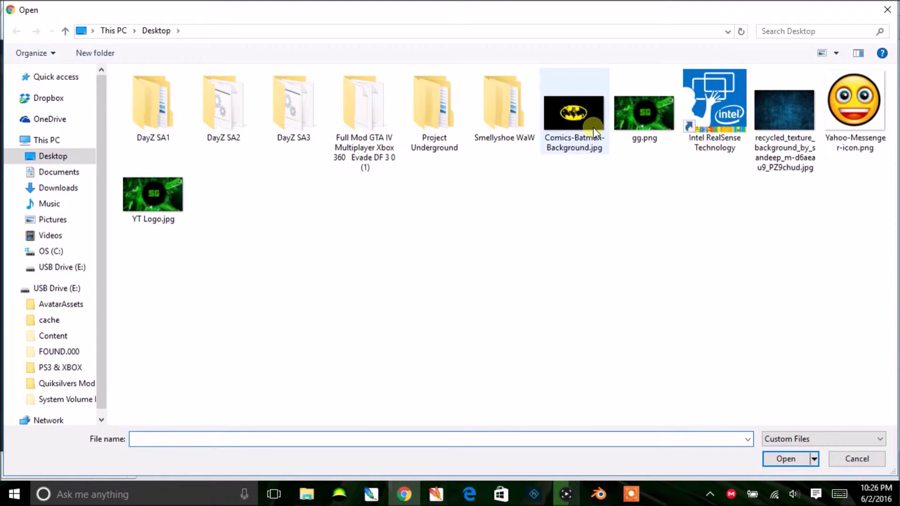
pyautogui.doubleClick(575, 139)
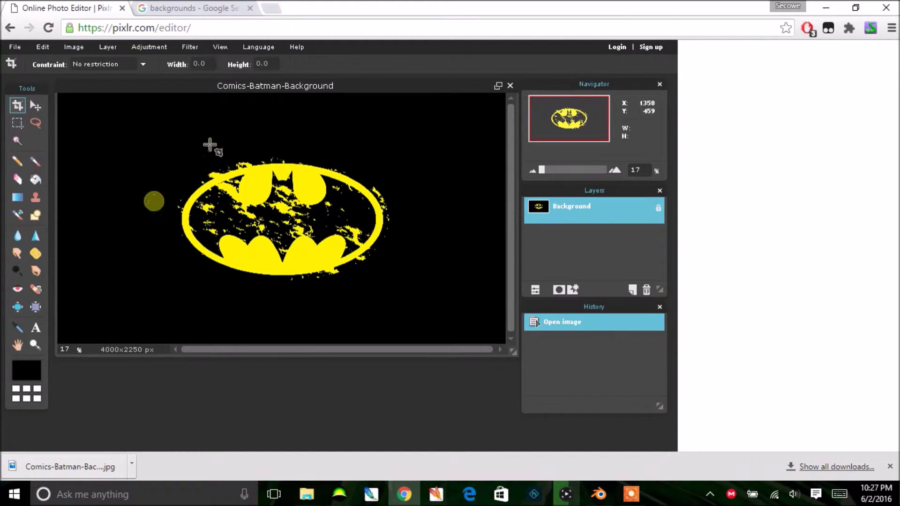
pyautogui.click(42, 329)
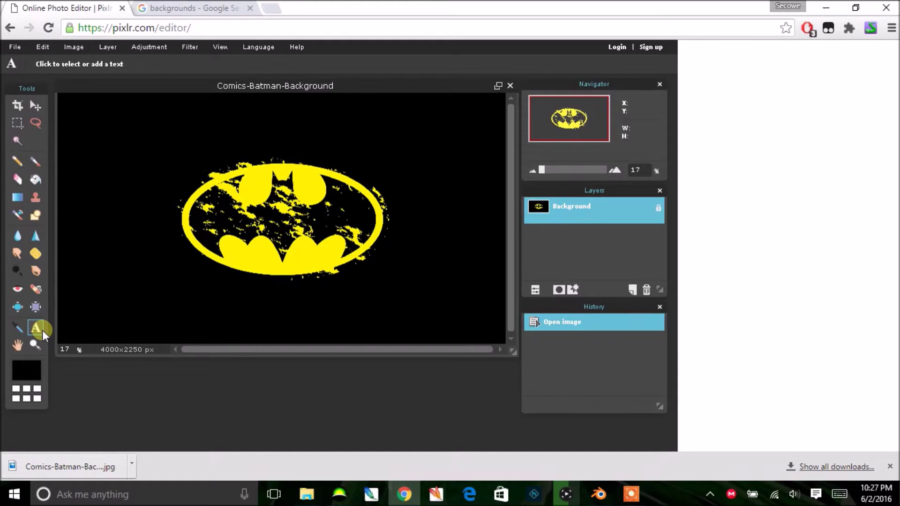
pyautogui.click(227, 8)
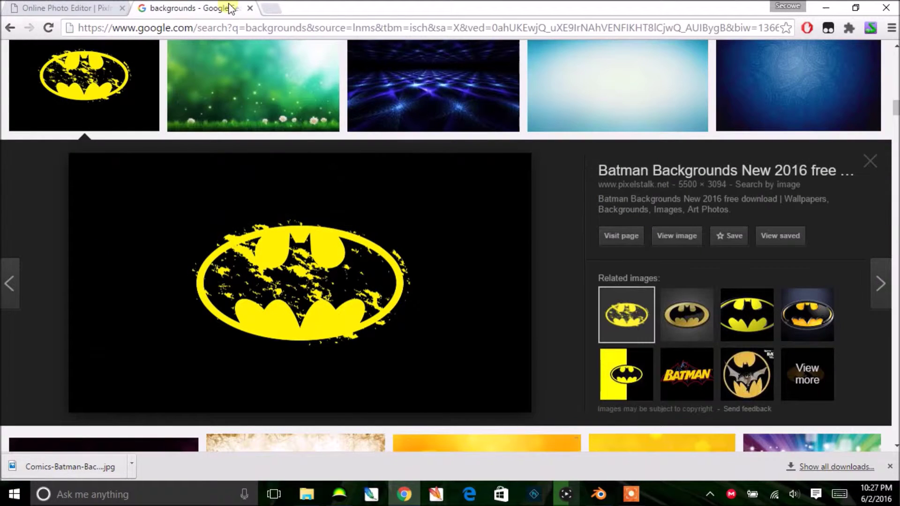
# Replace the address with an 'icons' search and browse the image results.
pyautogui.click(302, 28)
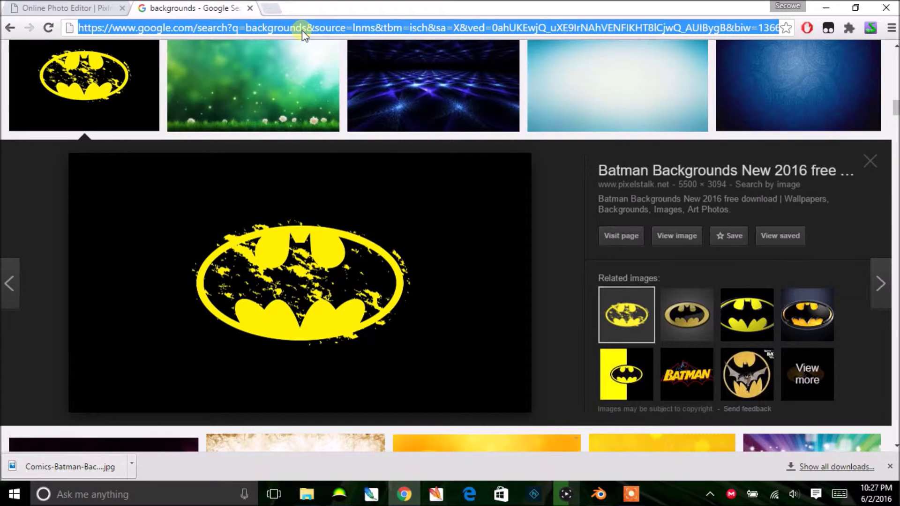
pyautogui.press('BackSpace')
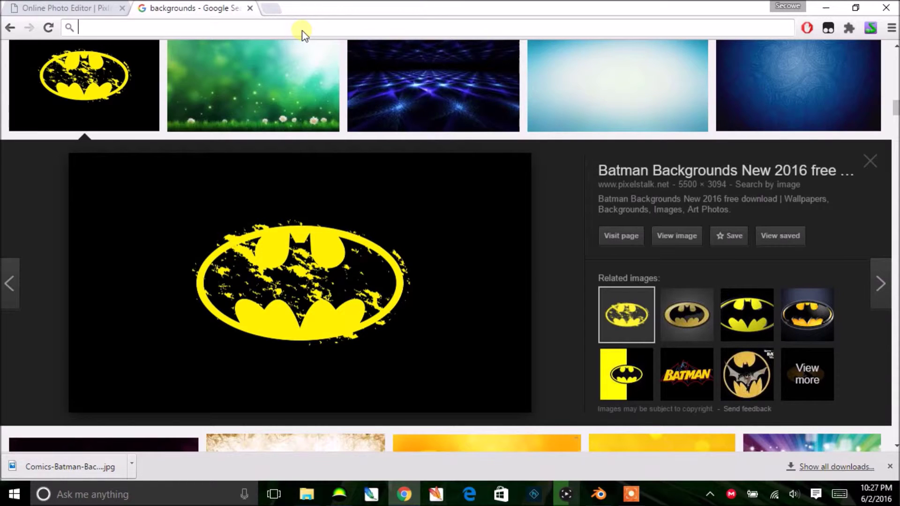
pyautogui.write('icons')
pyautogui.press('Return')
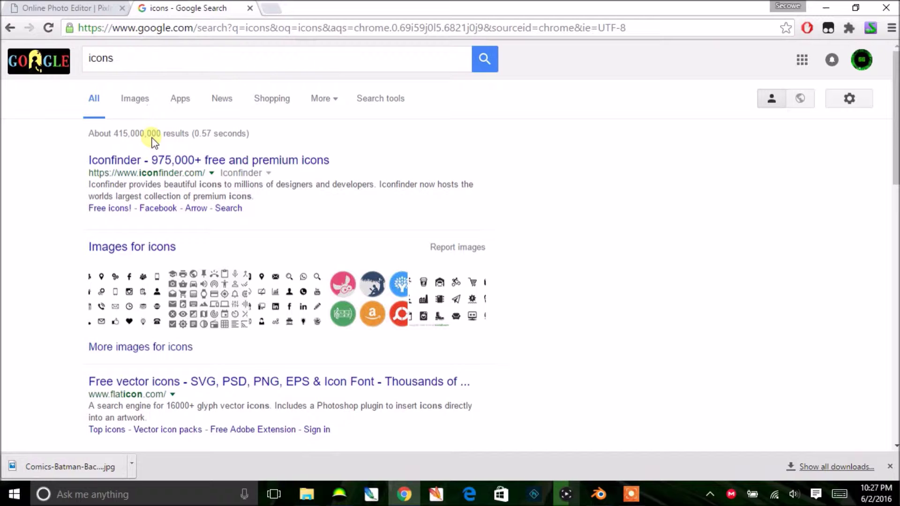
pyautogui.click(136, 105)
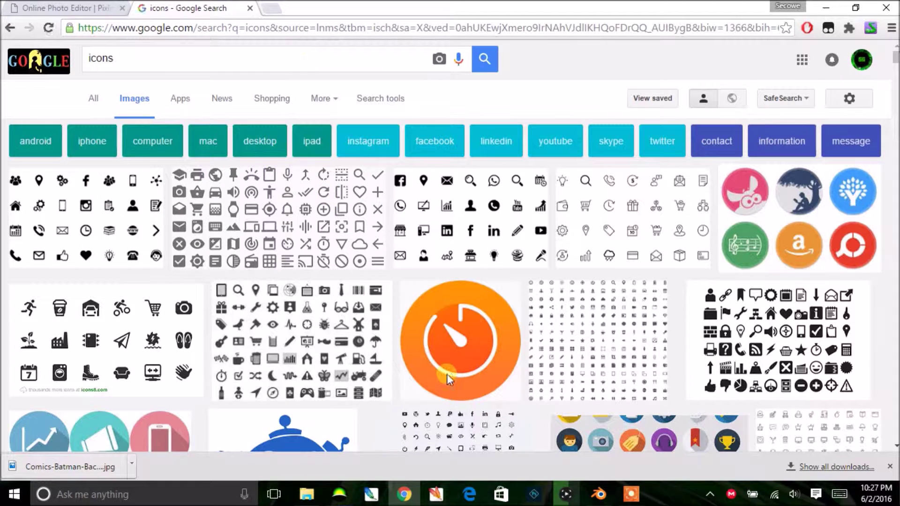
pyautogui.scroll(-15, 451, 380)
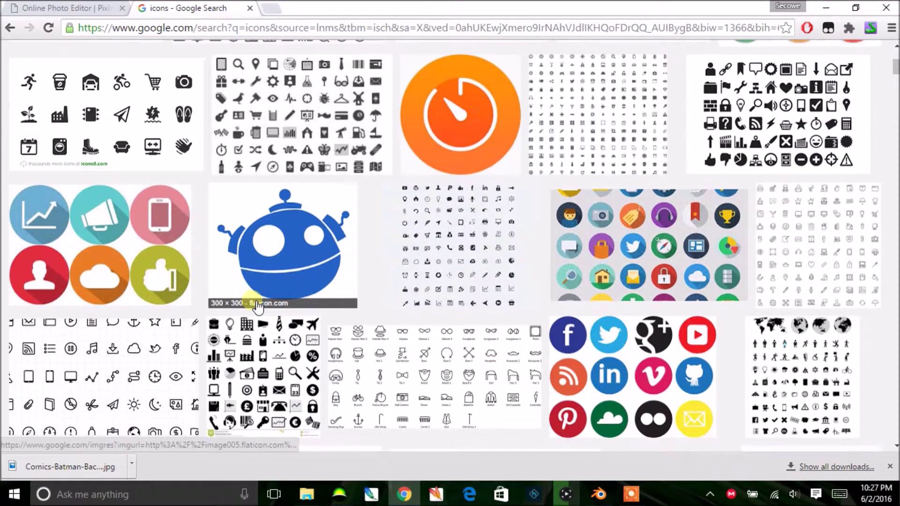
pyautogui.scroll(-5, 257, 307)
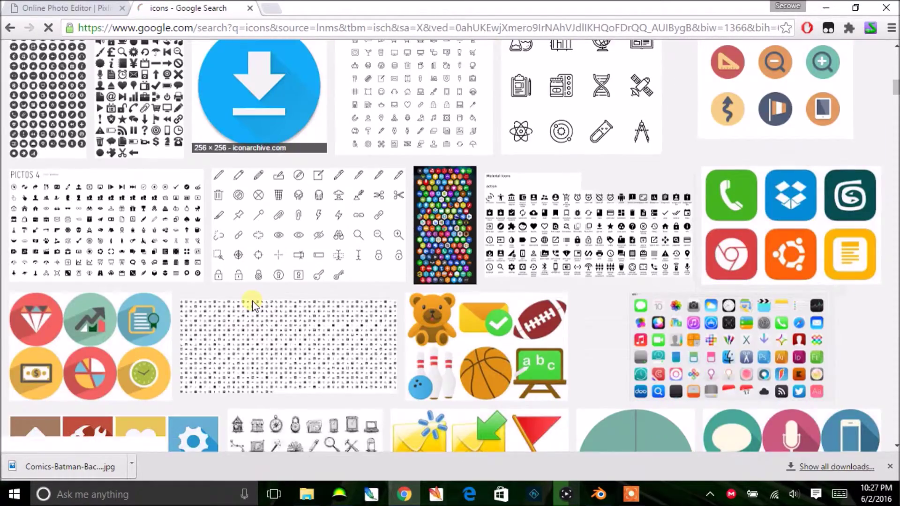
pyautogui.scroll(-7, 251, 297)
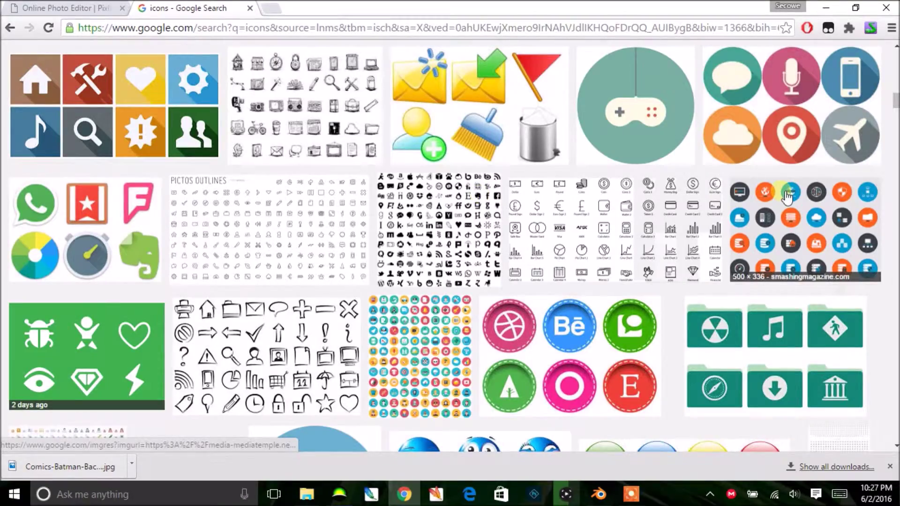
# Save the game controller icon to the Desktop as flat_icons-graficheria.it-13.png, then return to Pixlr.
pyautogui.click(608, 119)
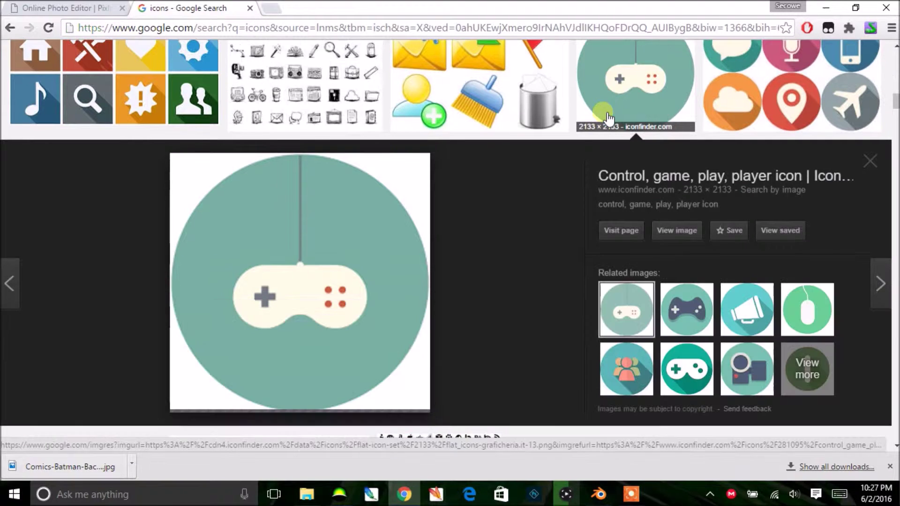
pyautogui.rightClick(350, 276)
pyautogui.click(491, 320)
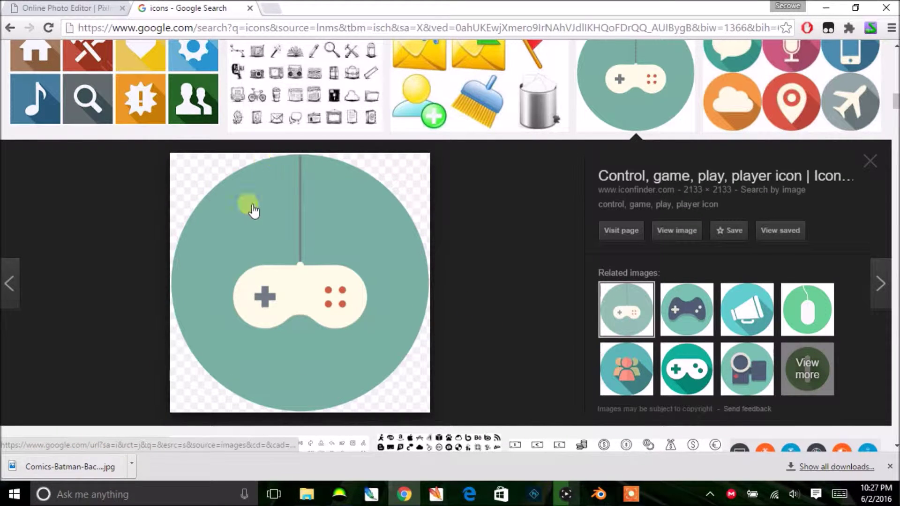
pyautogui.rightClick(358, 239)
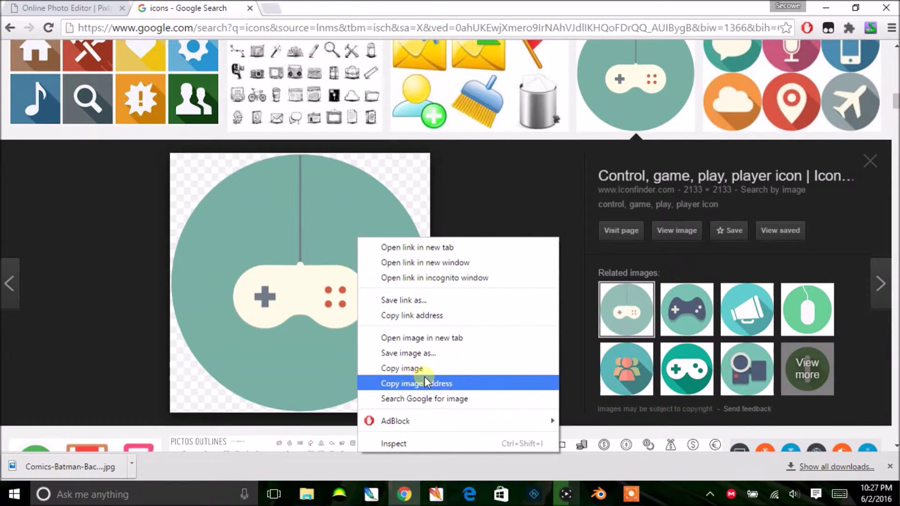
pyautogui.click(412, 353)
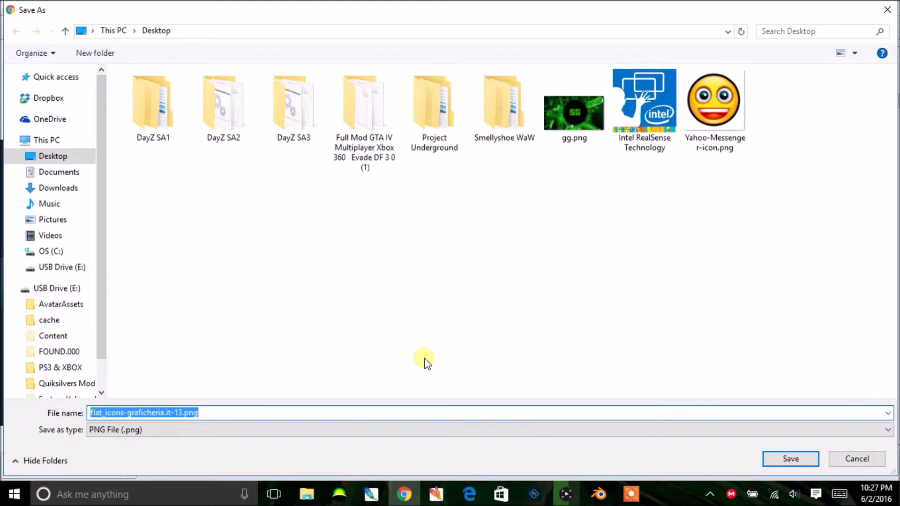
pyautogui.click(793, 457)
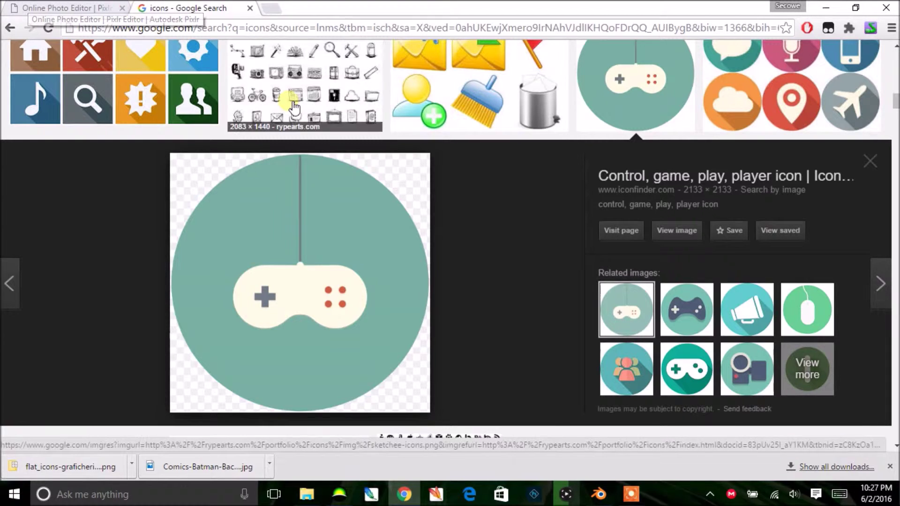
pyautogui.click(61, 8)
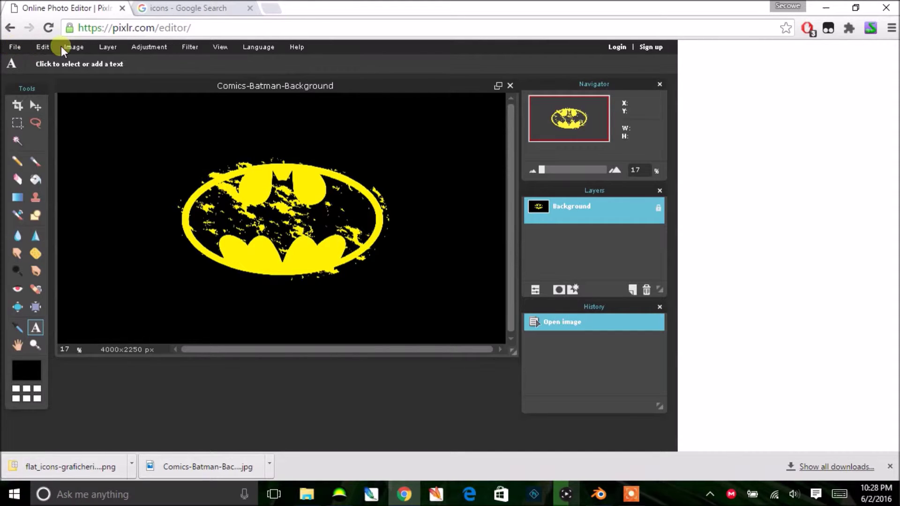
# Open flat_icons-graficheria.it-13.png from the Desktop through File > Open image, keeping Custom Files.
pyautogui.click(13, 47)
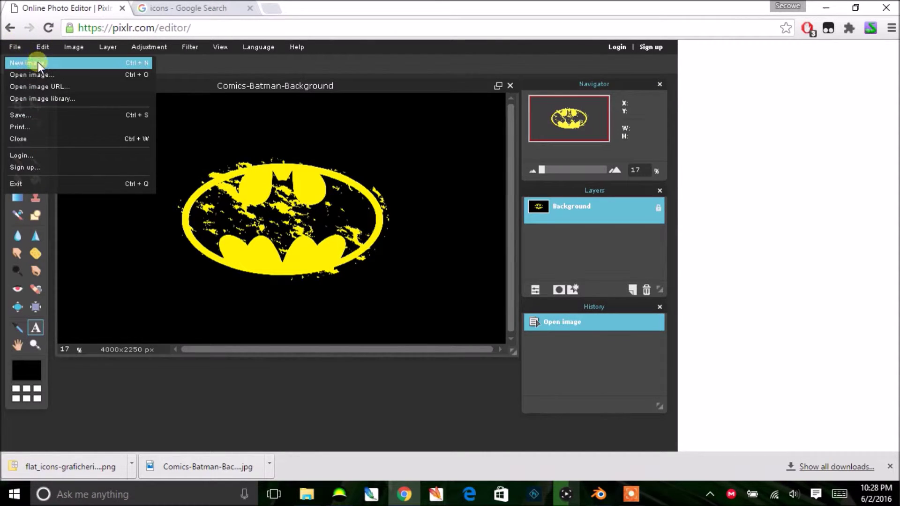
pyautogui.click(83, 76)
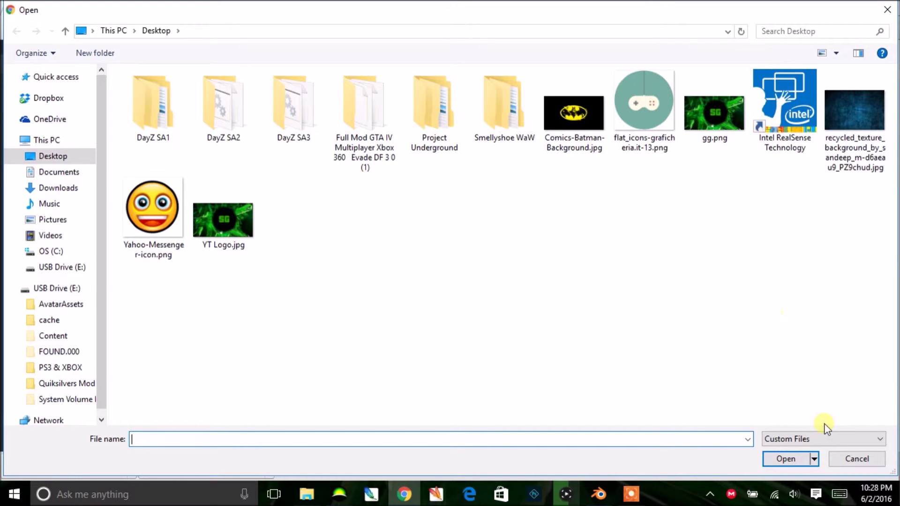
pyautogui.click(821, 437)
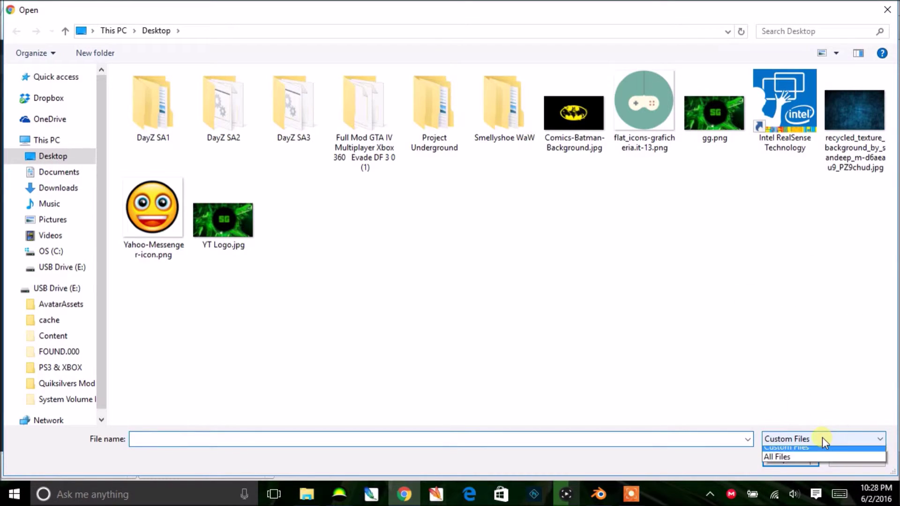
pyautogui.click(777, 451)
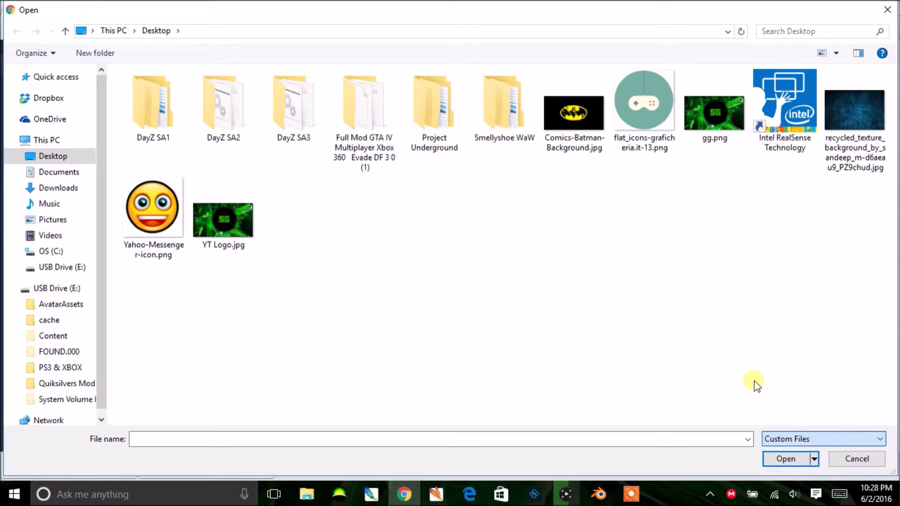
pyautogui.doubleClick(642, 122)
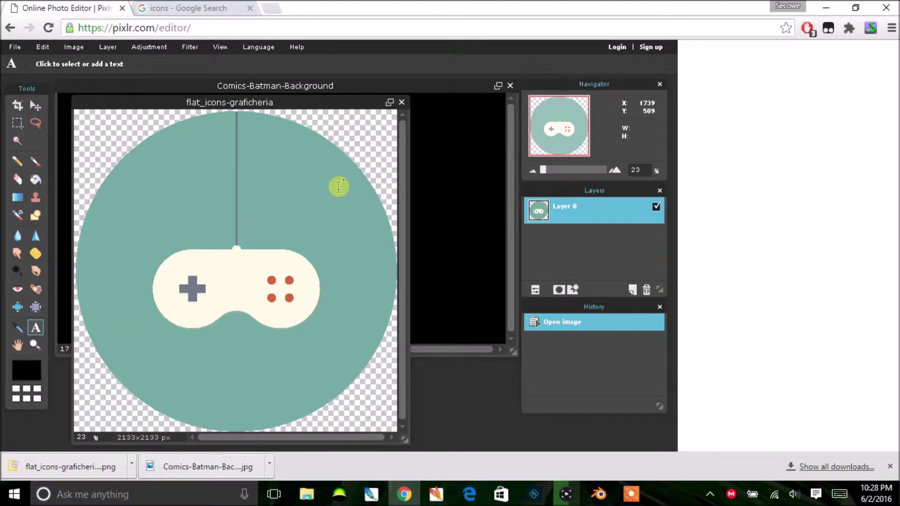
# Copy the whole controller icon, close its window without saving, and paste it as Layer 1.
pyautogui.press('v')
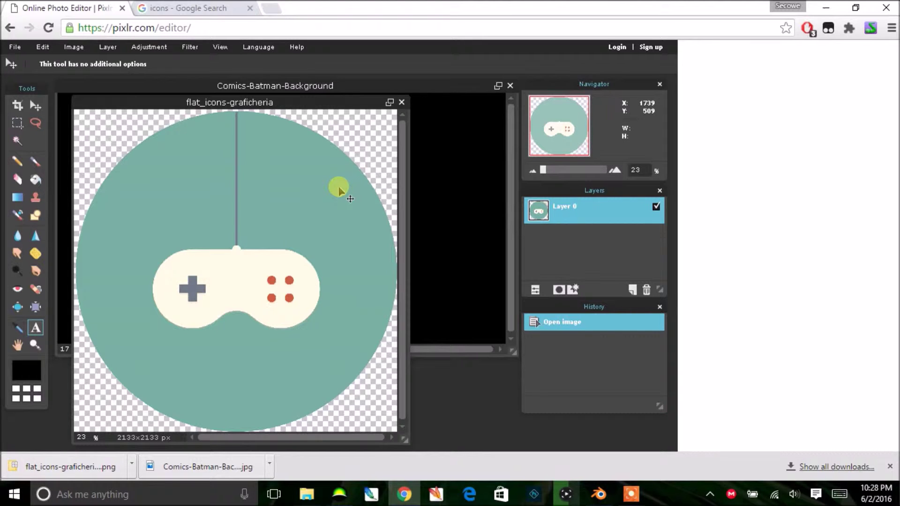
pyautogui.hotkey('ctrl', 'a')
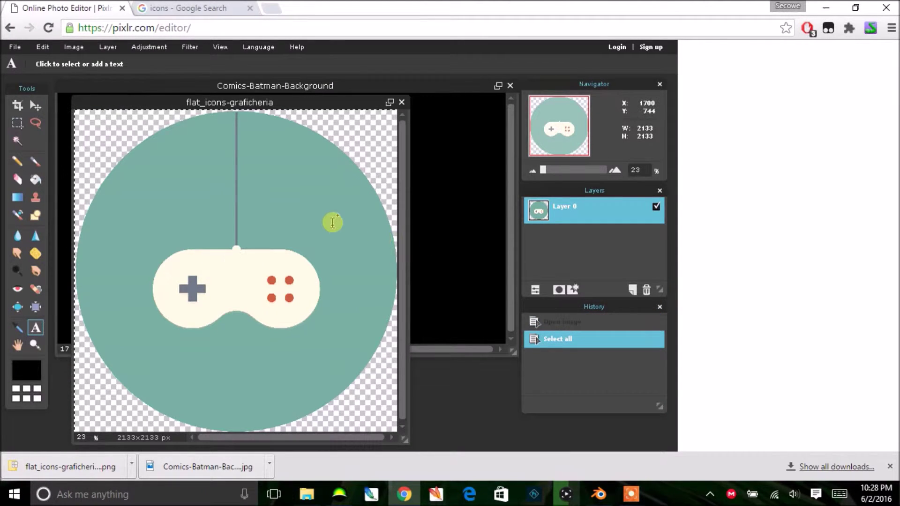
pyautogui.hotkey('ctrl', 'c')
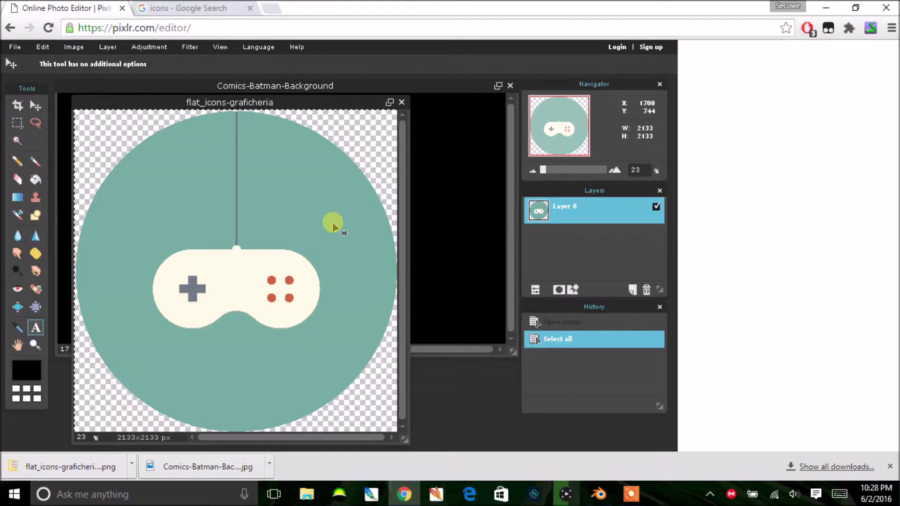
pyautogui.click(401, 101)
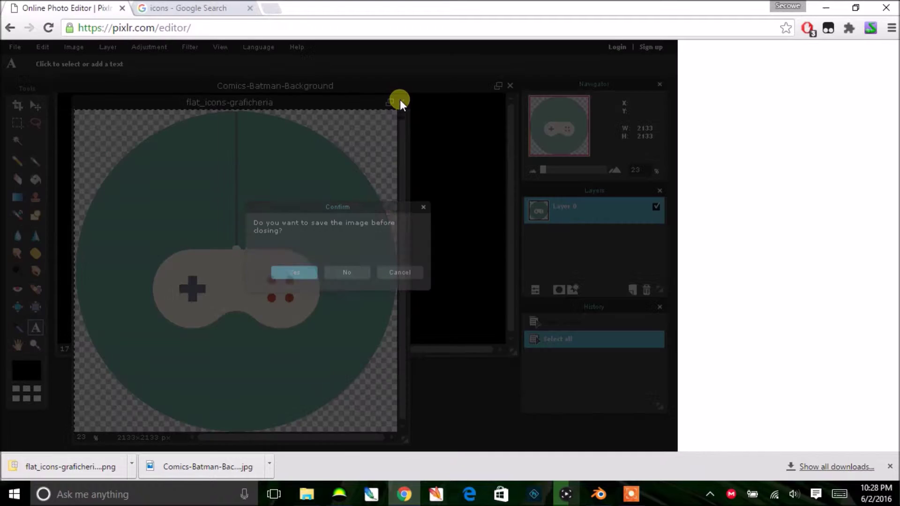
pyautogui.click(346, 270)
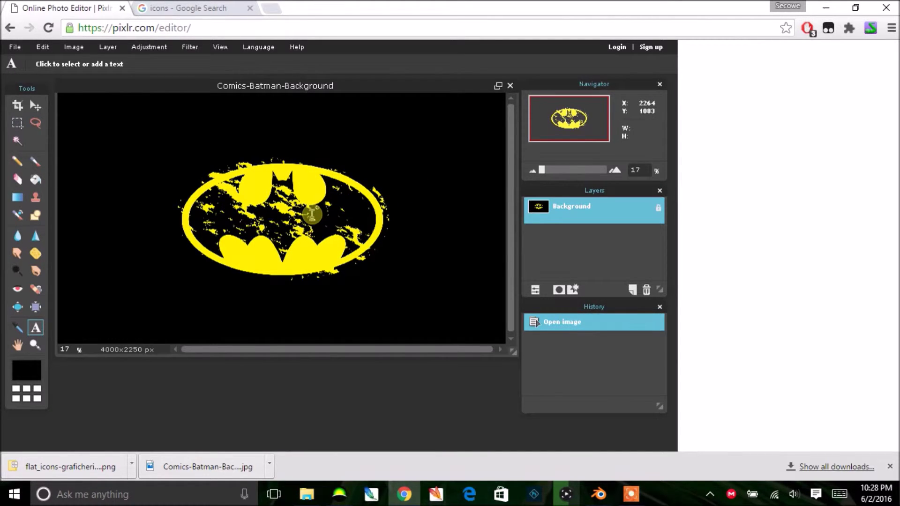
pyautogui.press('ctrl')
pyautogui.hotkey('ctrl', 'v')
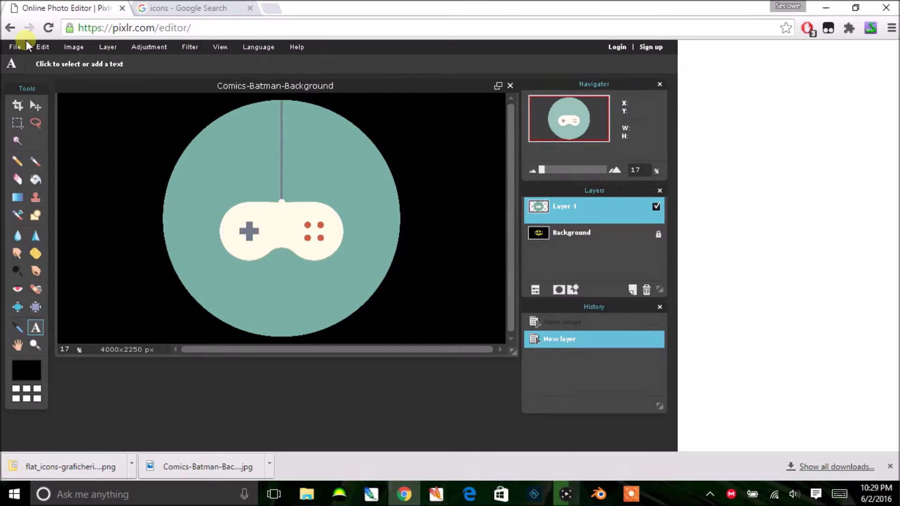
# Free-transform the controller icon smaller, move it to the top-right corner, and apply.
pyautogui.click(13, 47)
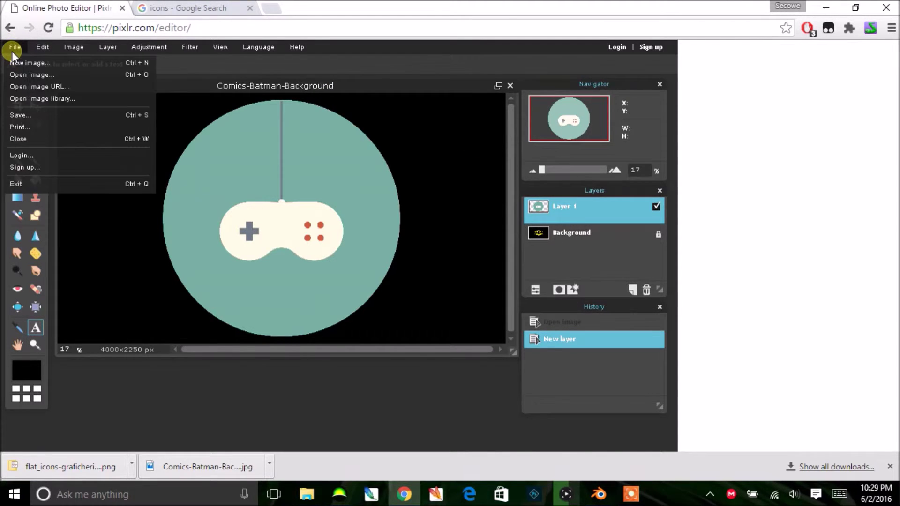
pyautogui.click(42, 47)
pyautogui.click(42, 46)
pyautogui.click(42, 47)
pyautogui.click(121, 145)
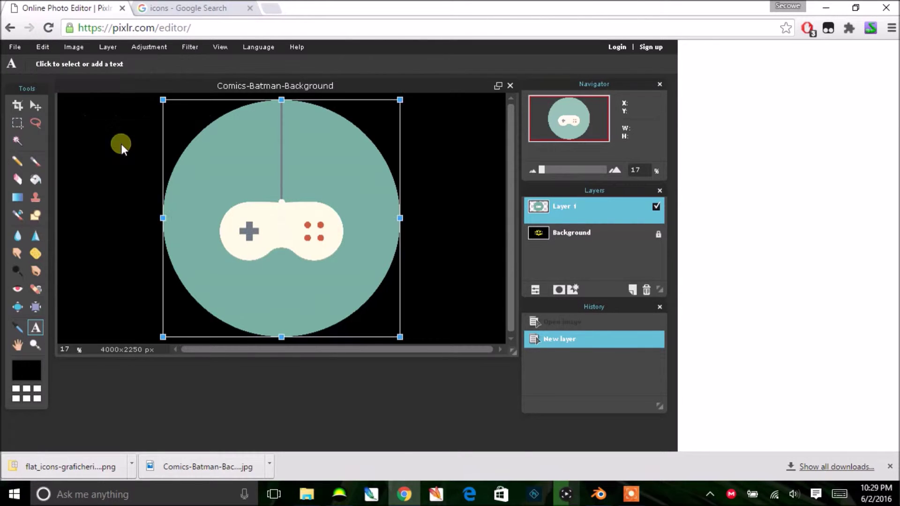
pyautogui.moveTo(160, 217); pyautogui.dragTo(179, 212)
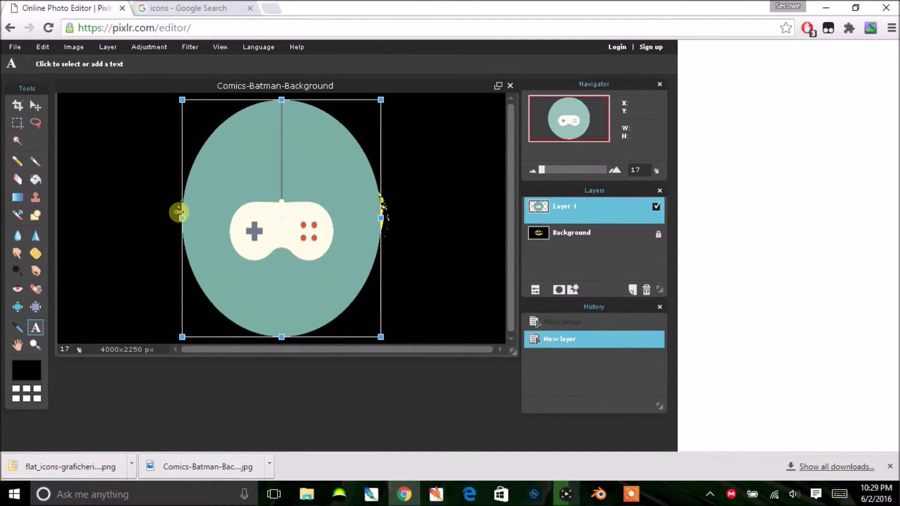
pyautogui.moveTo(283, 97); pyautogui.dragTo(286, 142)
pyautogui.moveTo(180, 217); pyautogui.dragTo(209, 217)
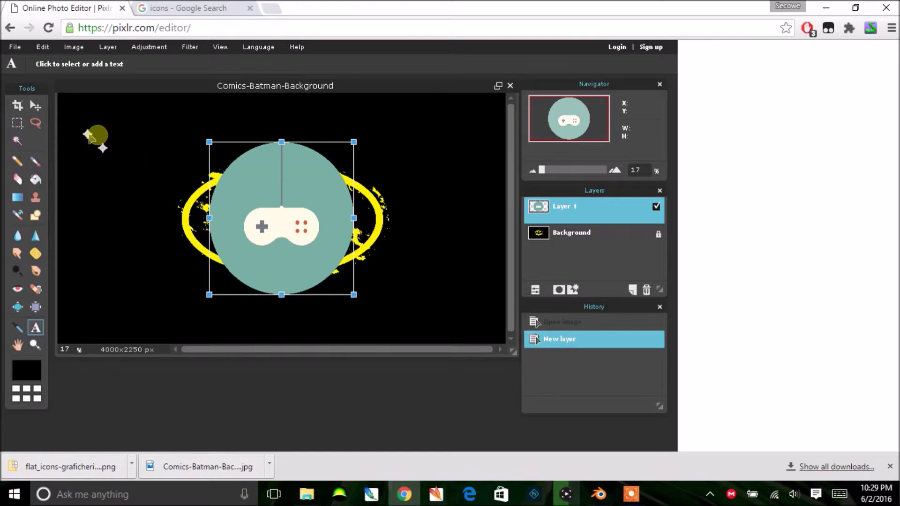
pyautogui.moveTo(286, 222); pyautogui.dragTo(444, 157)
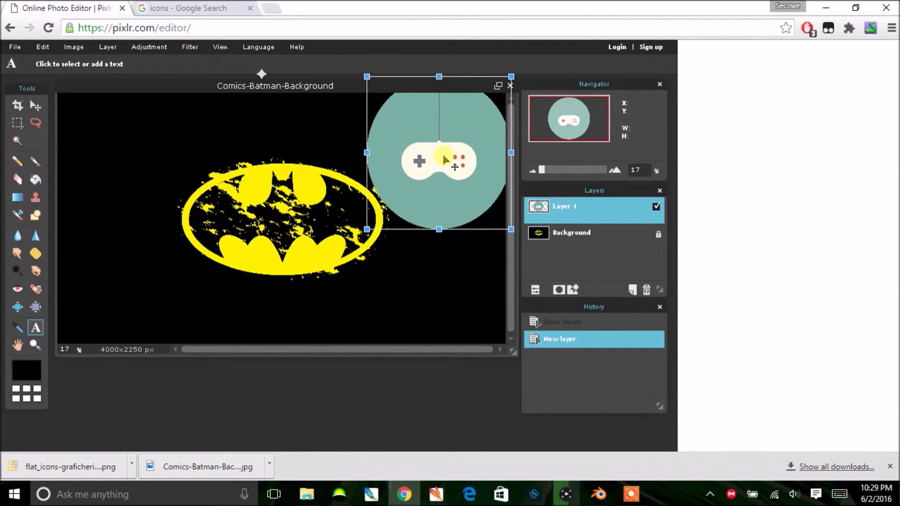
pyautogui.click(441, 275)
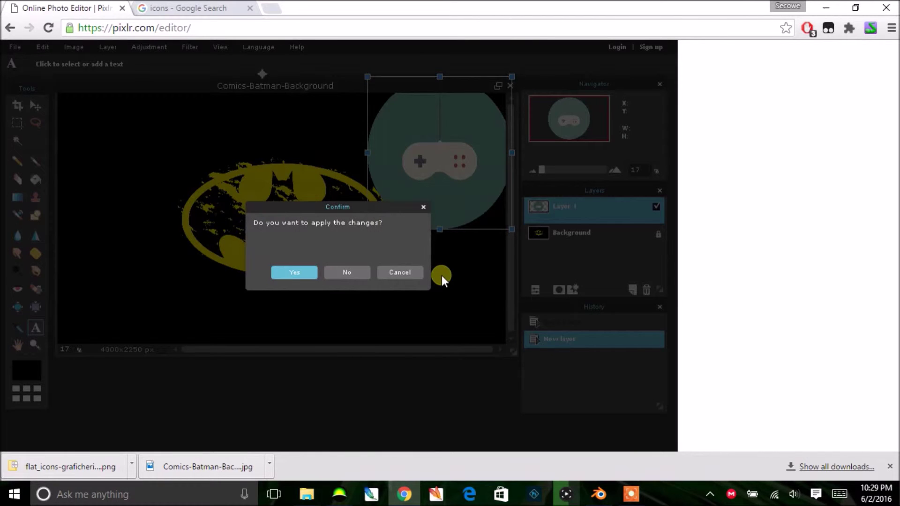
pyautogui.click(291, 273)
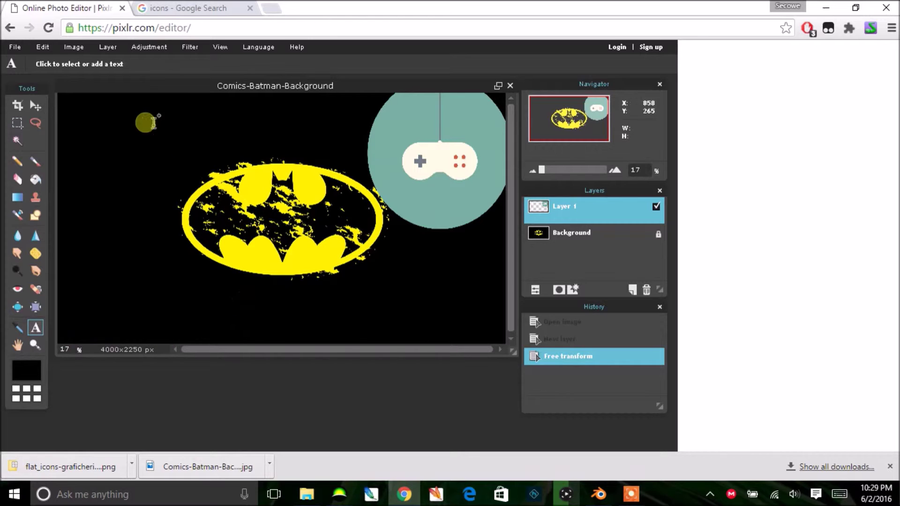
# Add 'Secowe' at the upper left in Verdana, blue 008cff, size 130.
pyautogui.click(100, 138)
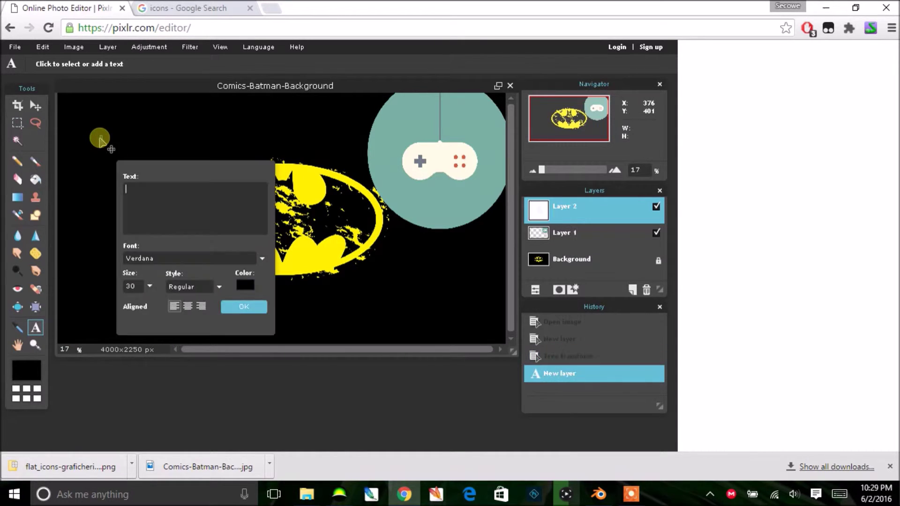
pyautogui.click(175, 255)
pyautogui.click(331, 300)
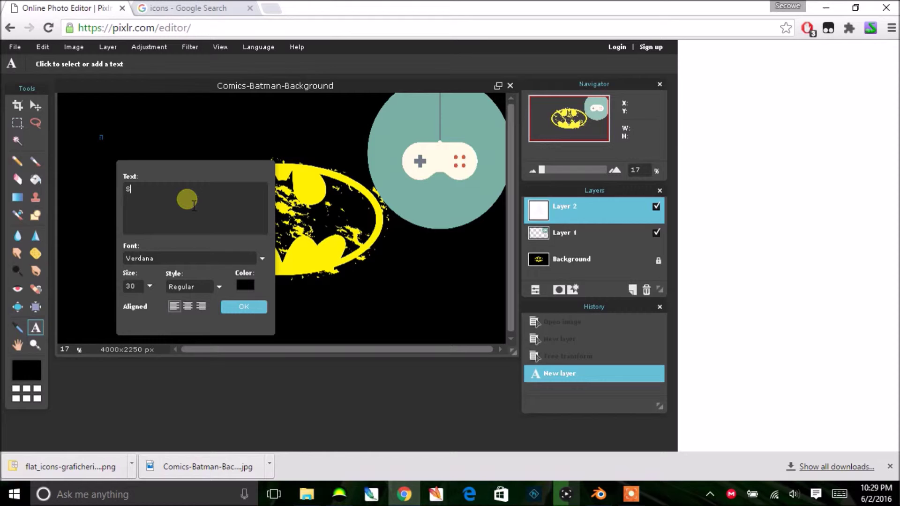
pyautogui.click(245, 280)
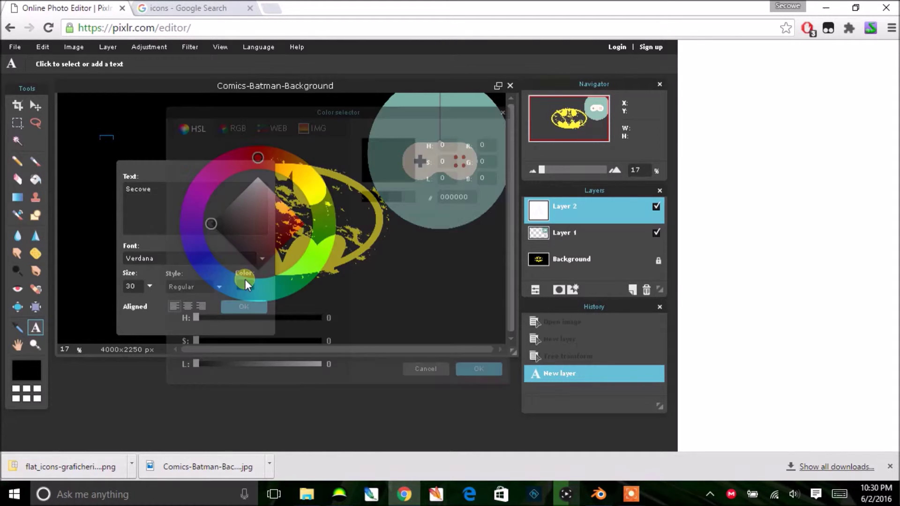
pyautogui.moveTo(212, 226)
pyautogui.mouseDown()
pyautogui.moveTo(296, 238)
pyautogui.moveTo(299, 210)
pyautogui.moveTo(255, 229)
pyautogui.mouseUp()
pyautogui.moveTo(241, 222); pyautogui.dragTo(321, 226)
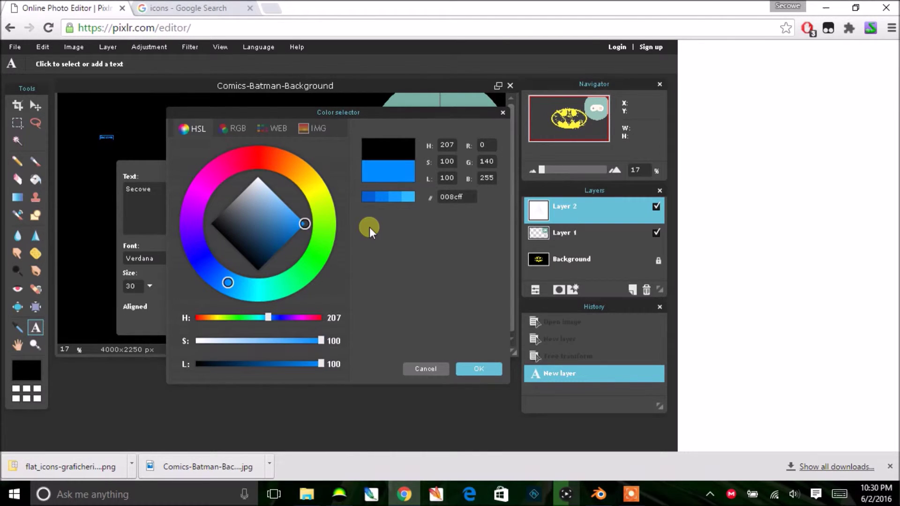
pyautogui.click(474, 368)
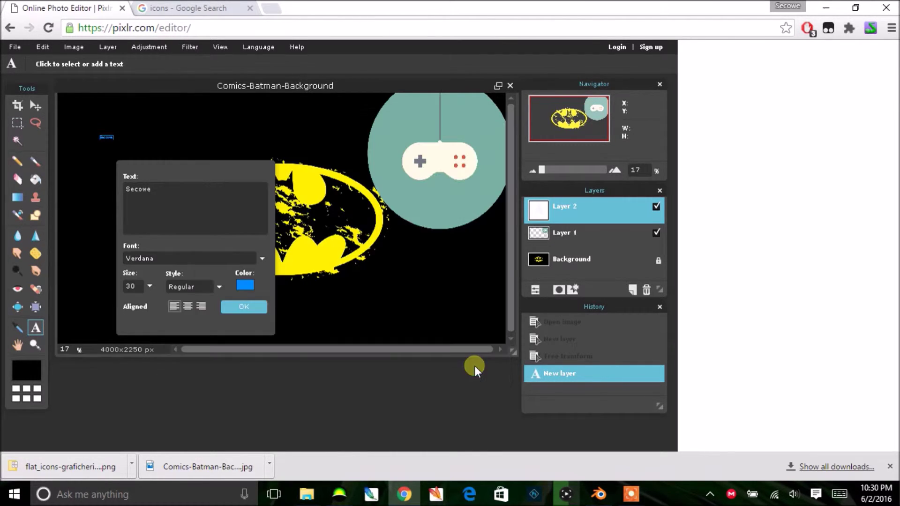
pyautogui.click(129, 288)
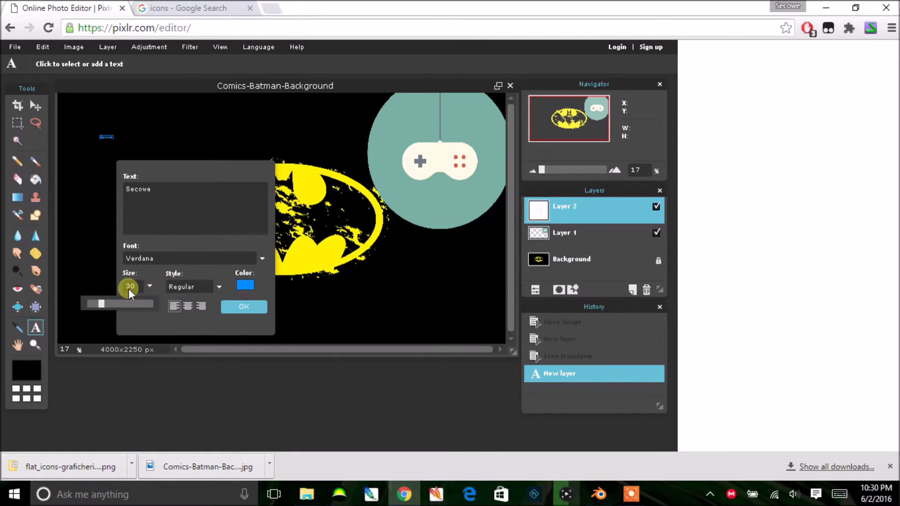
pyautogui.moveTo(102, 305); pyautogui.dragTo(173, 304)
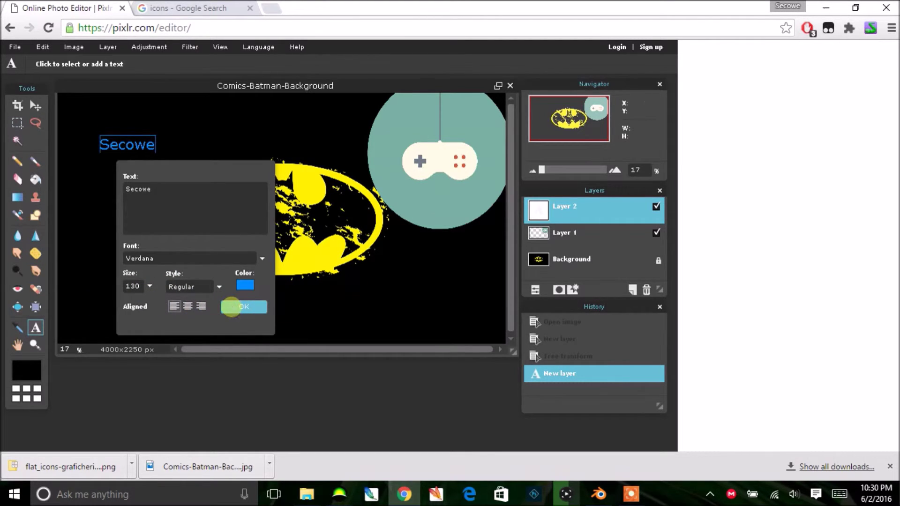
pyautogui.click(231, 307)
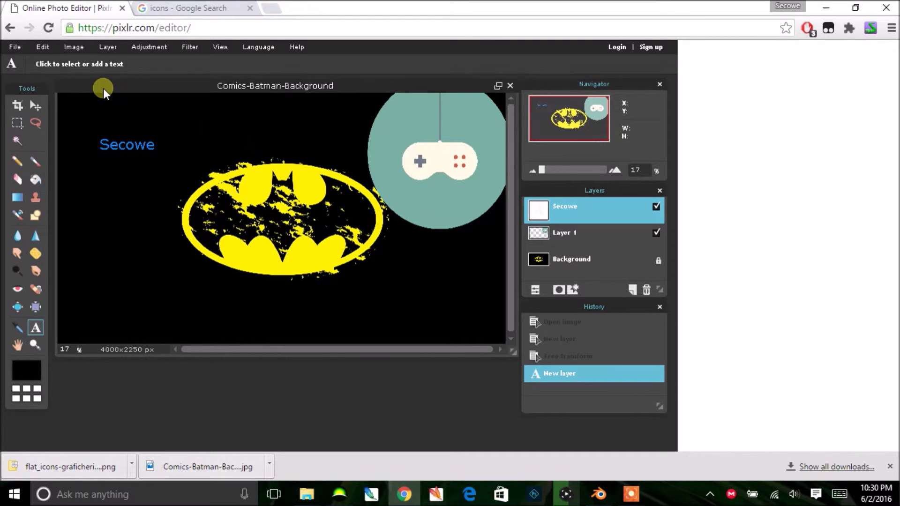
# Save the image as a JPEG with quality set to 100.
pyautogui.click(15, 49)
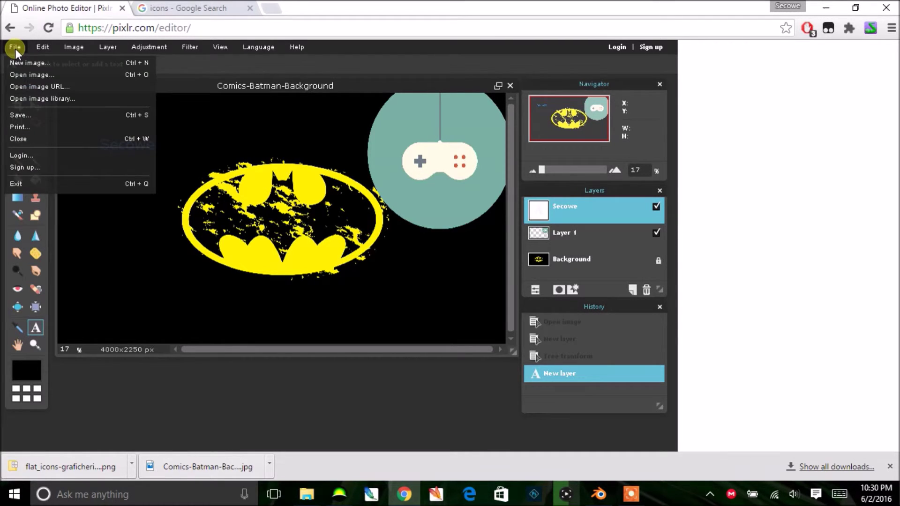
pyautogui.click(82, 114)
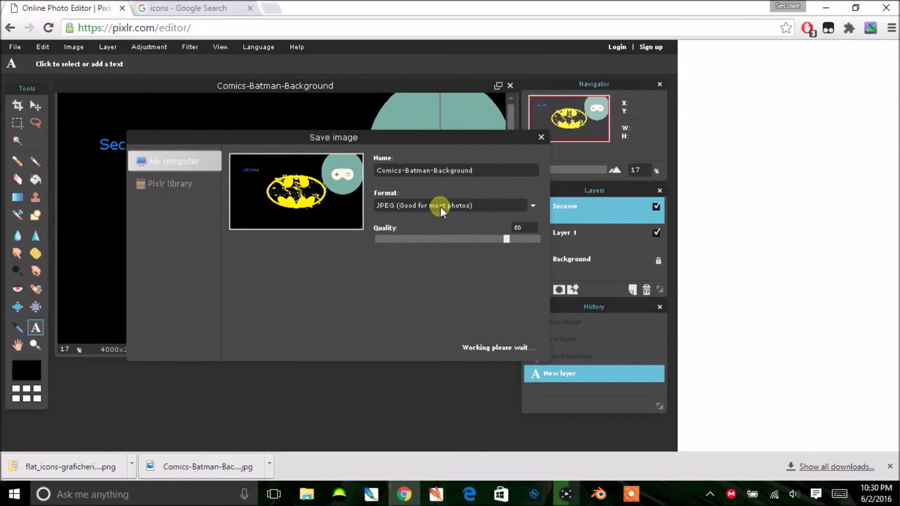
pyautogui.moveTo(506, 240)
pyautogui.mouseDown()
pyautogui.moveTo(542, 240)
pyautogui.moveTo(518, 237)
pyautogui.mouseUp()
pyautogui.press('End')
pyautogui.moveTo(632, 502)
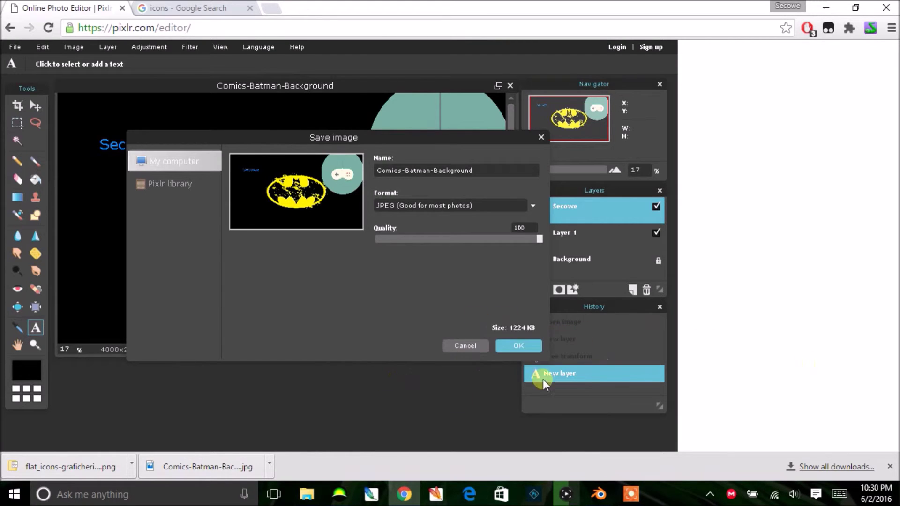
pyautogui.click(517, 346)
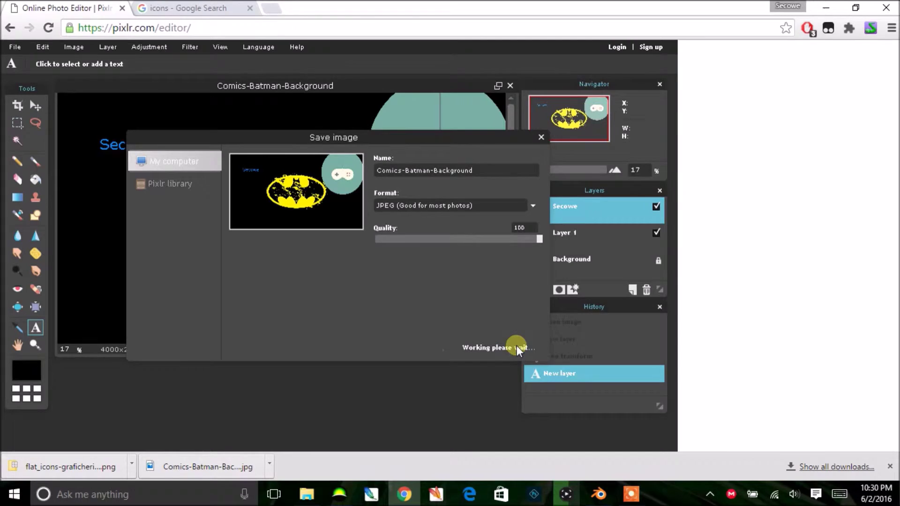
# Save it to the Desktop, replacing Comics-Batman-Background.jpg, then close the browser.
pyautogui.click(802, 466)
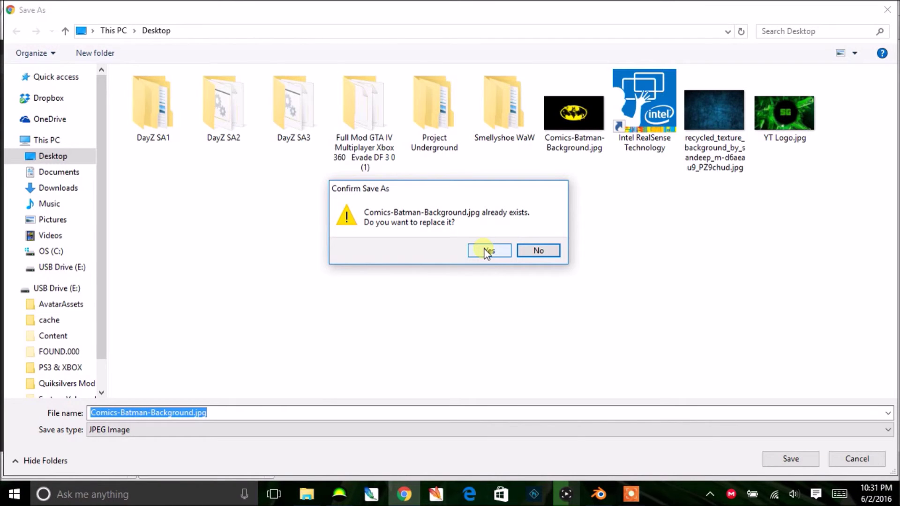
pyautogui.click(487, 250)
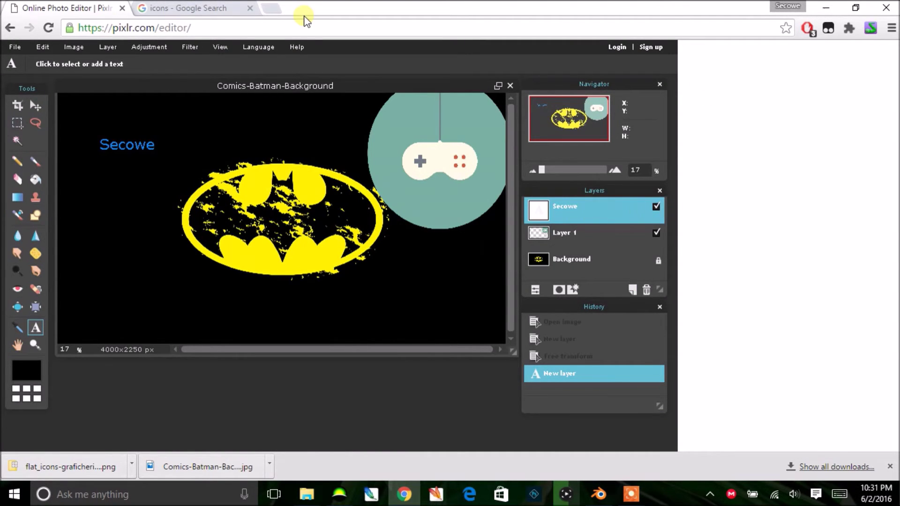
pyautogui.click(886, 7)
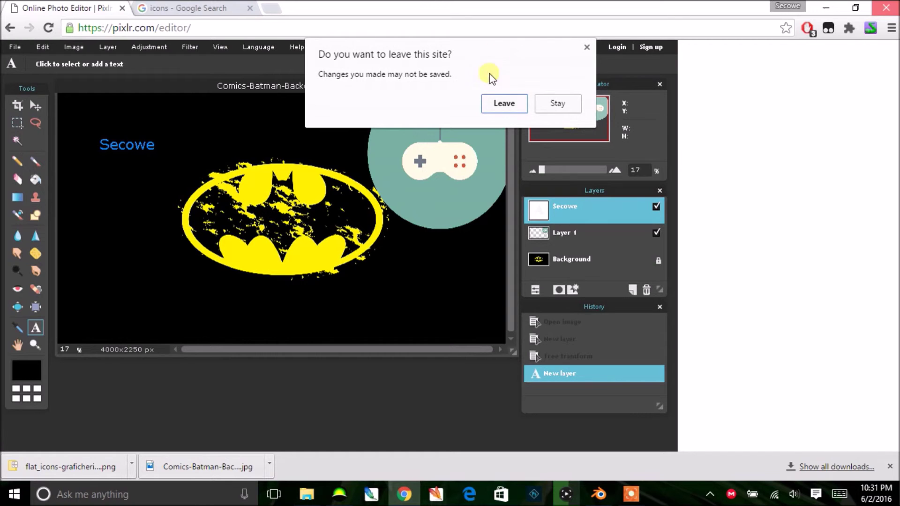